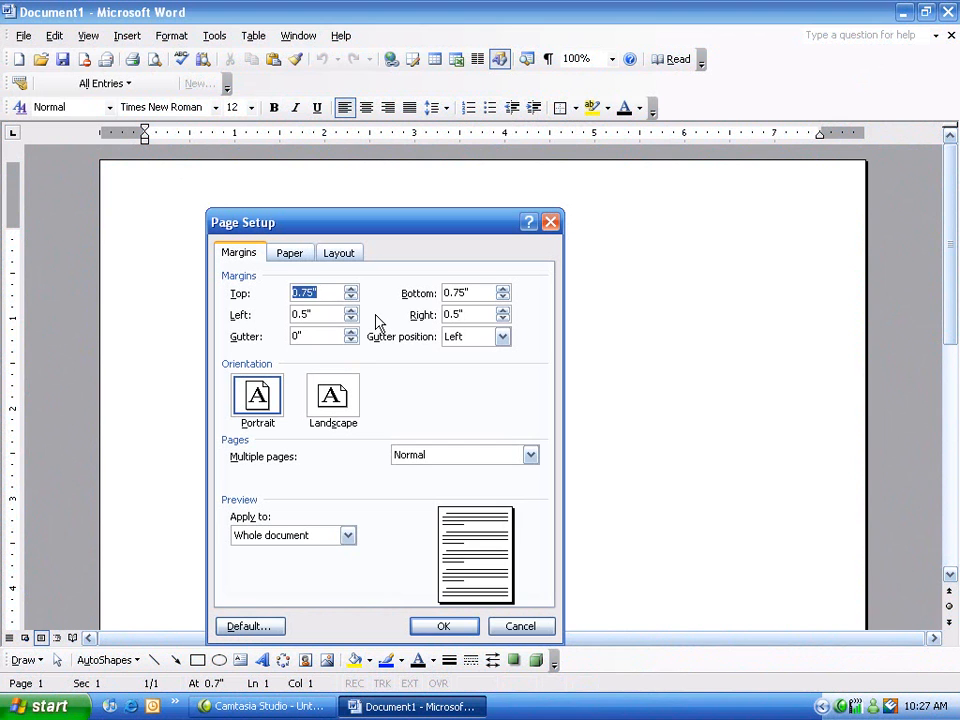
Step: Set the top, bottom, left and right page margins to 0.2" for the whole document
type(".2")
left_click_drag(484, 292, 407, 302)
type(".2")
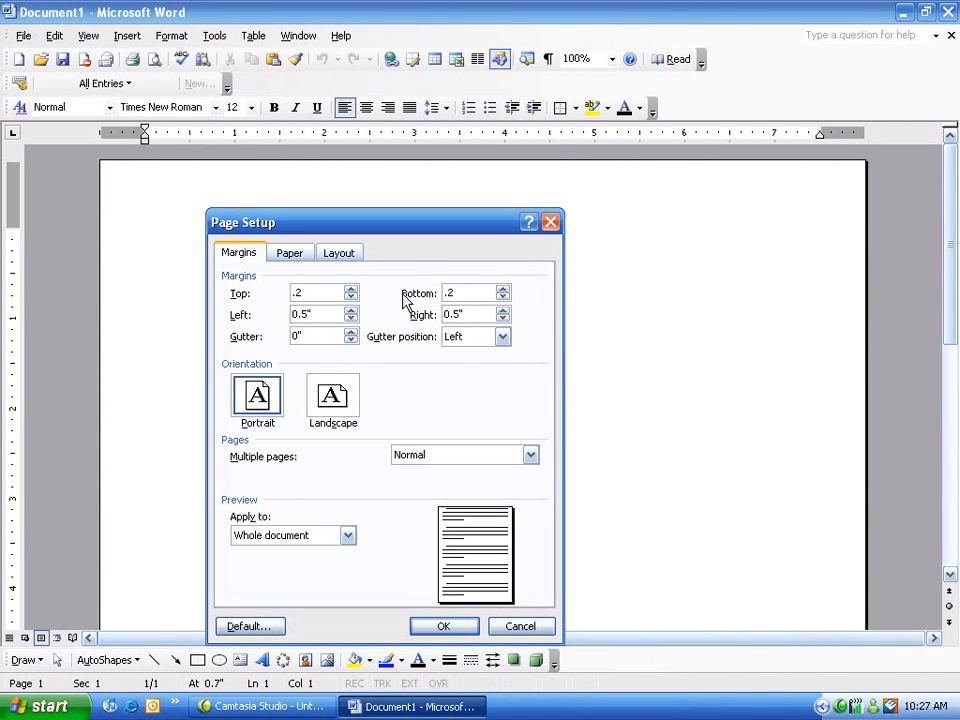
left_click_drag(330, 315, 223, 321)
type(".2")
left_click_drag(480, 308, 404, 322)
type(".")
left_click(444, 626)
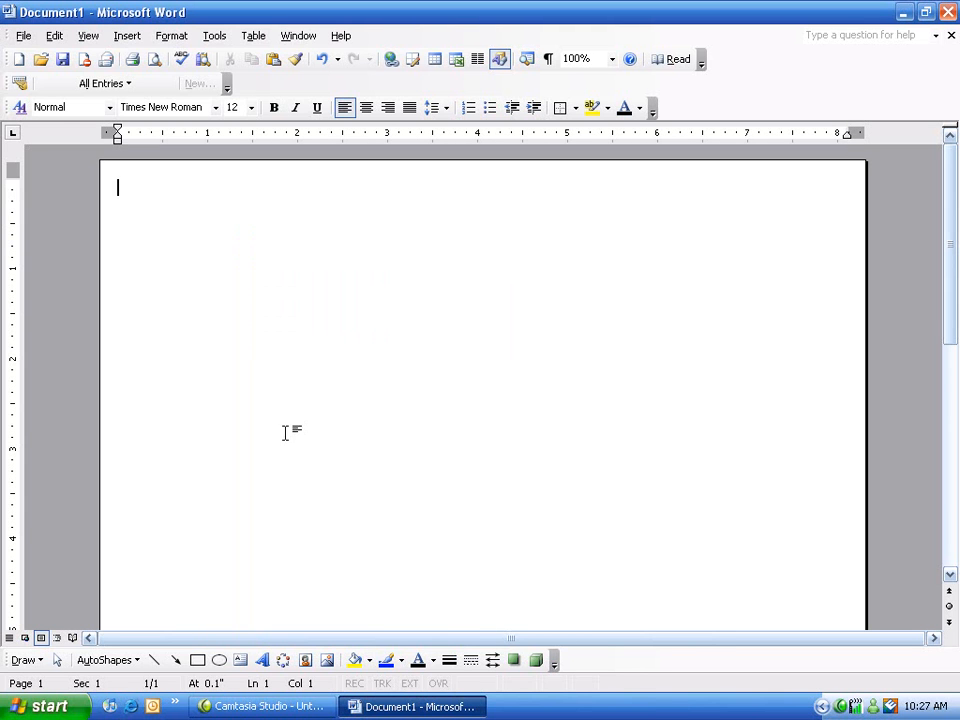
Step: Change the page orientation of the whole document to landscape
left_click(21, 36)
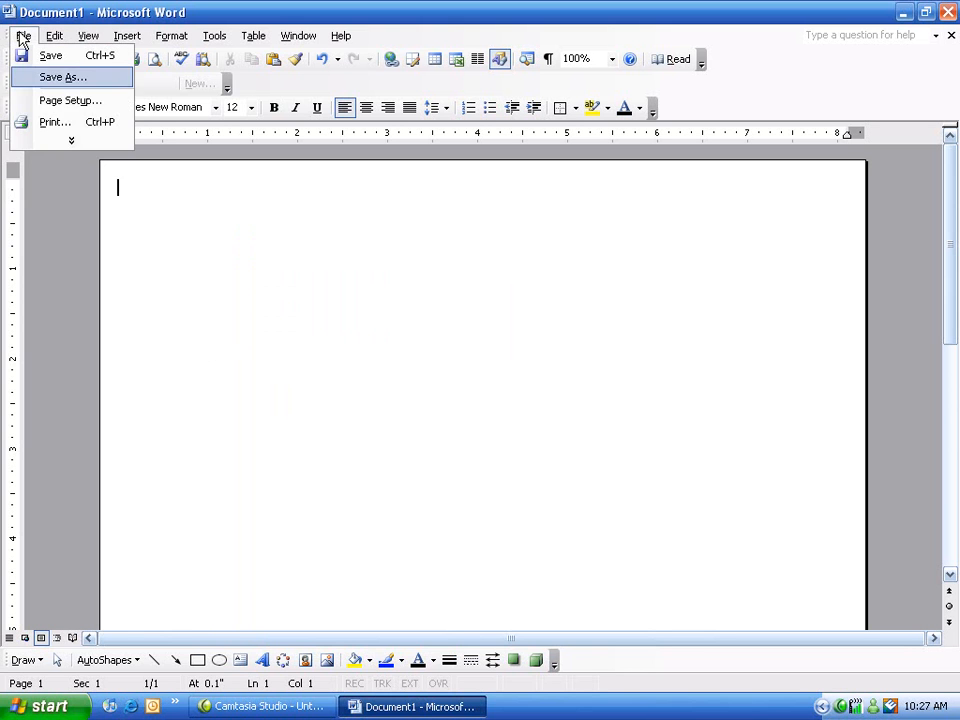
left_click(62, 100)
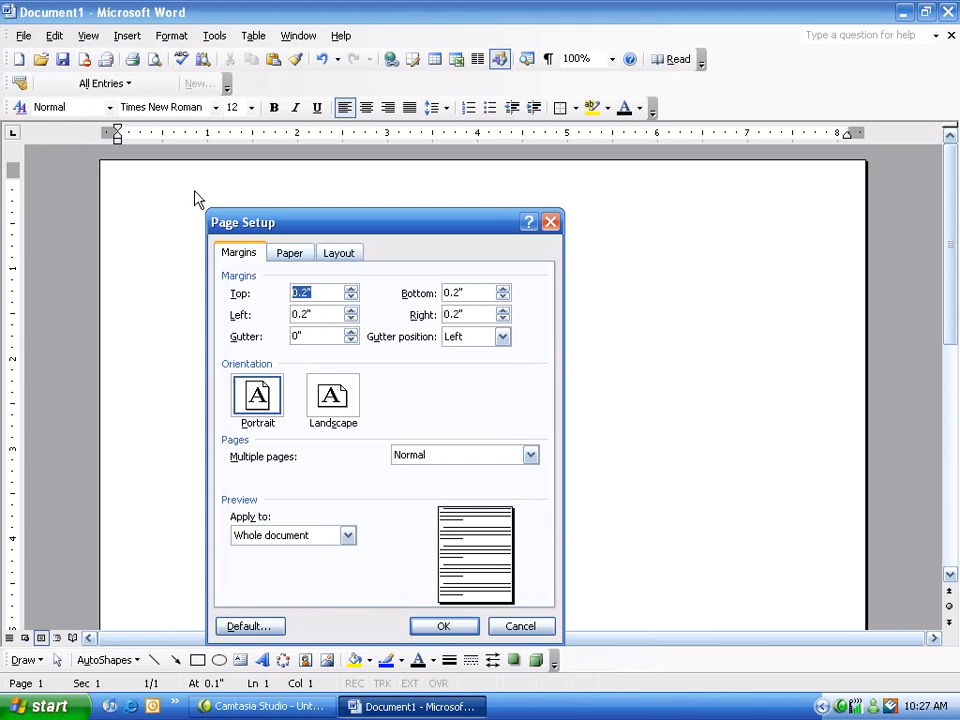
left_click(330, 396)
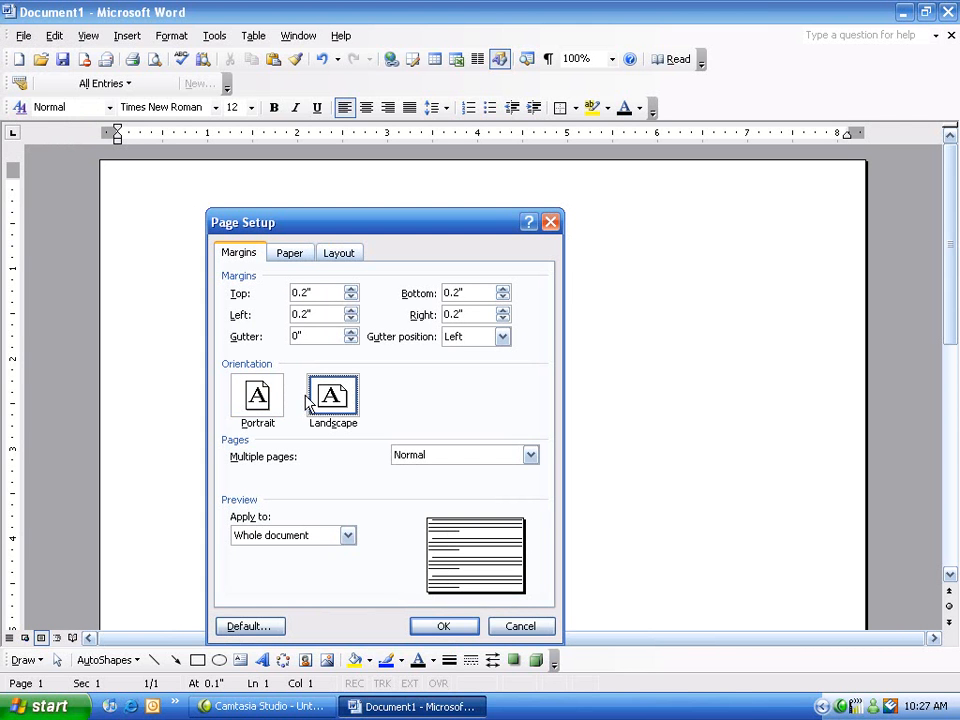
left_click(443, 627)
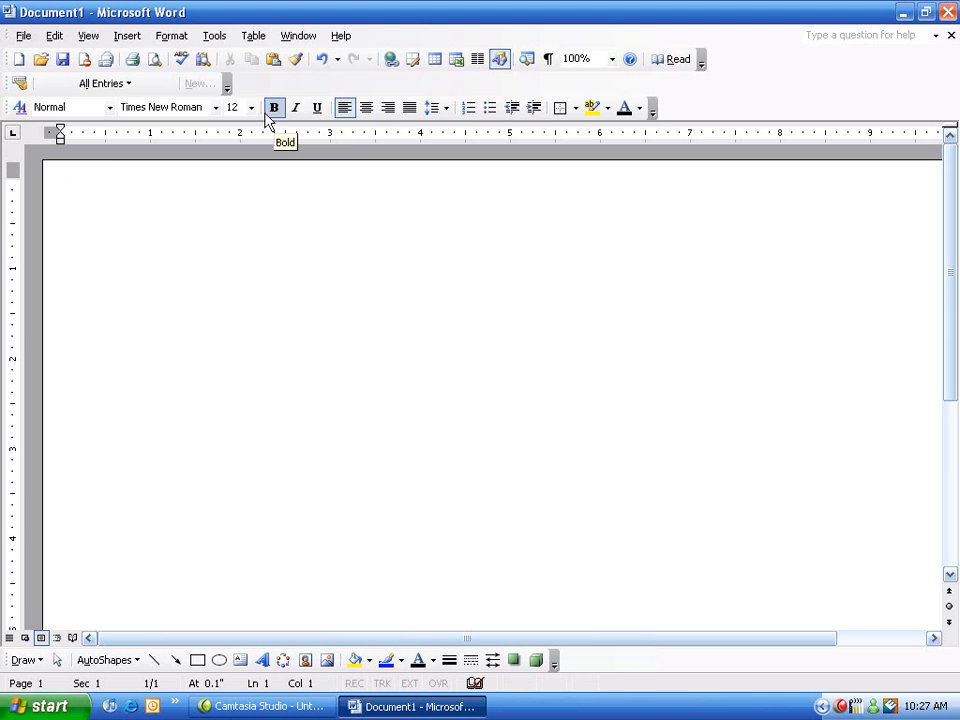
Step: Add the centred title "SOURCES OF ENERGY" in Arial on the first line
left_click(215, 108)
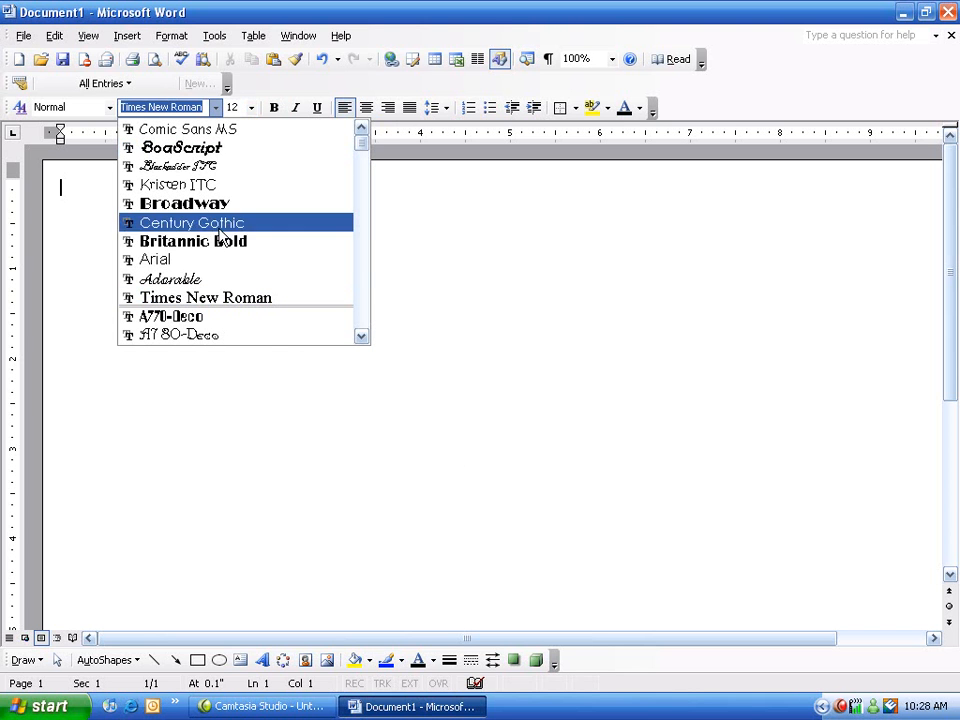
left_click(167, 260)
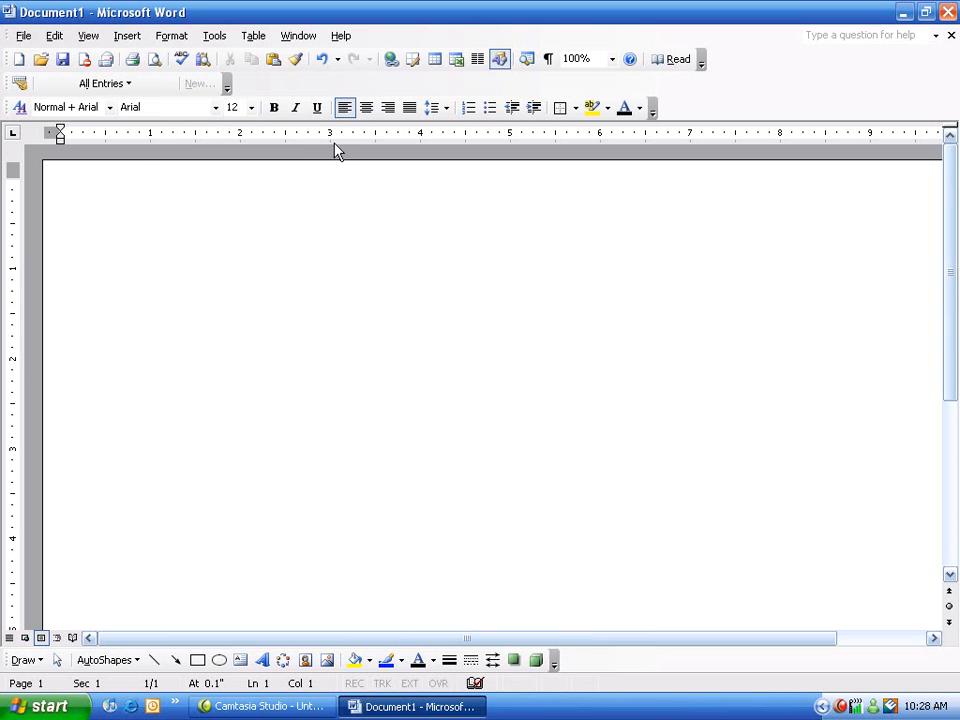
left_click(367, 111)
type("SOUR")
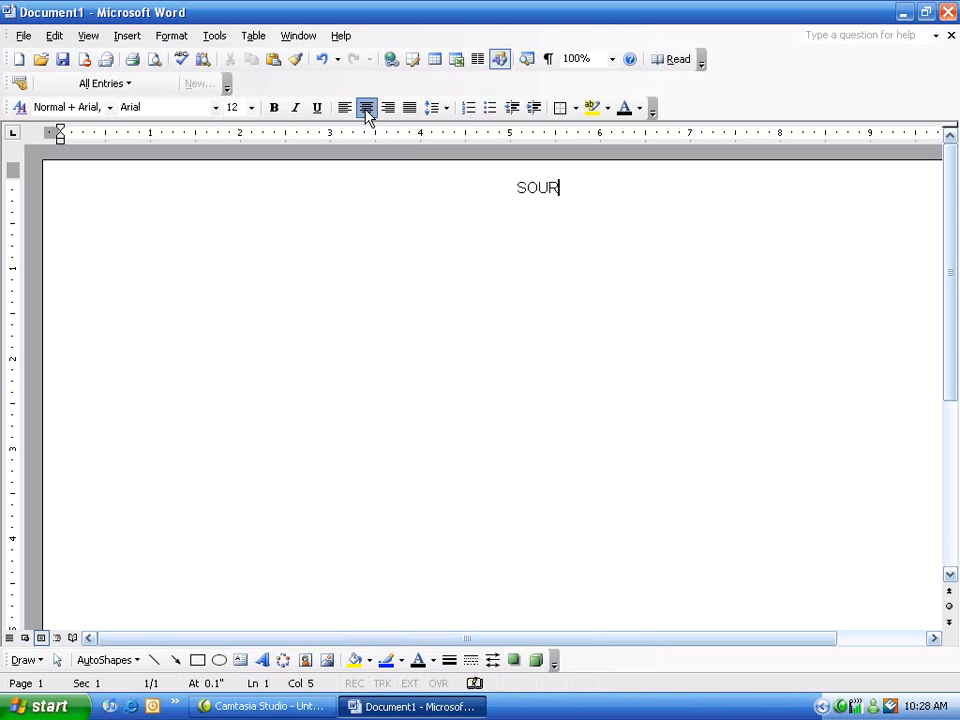
type("CES OF E")
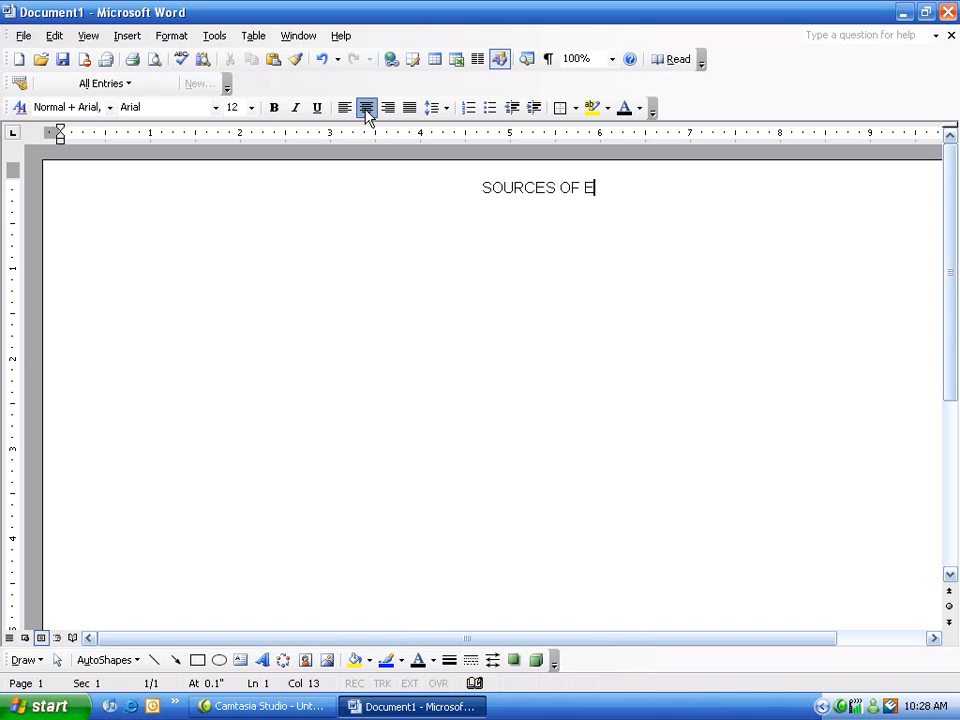
type("NERGY")
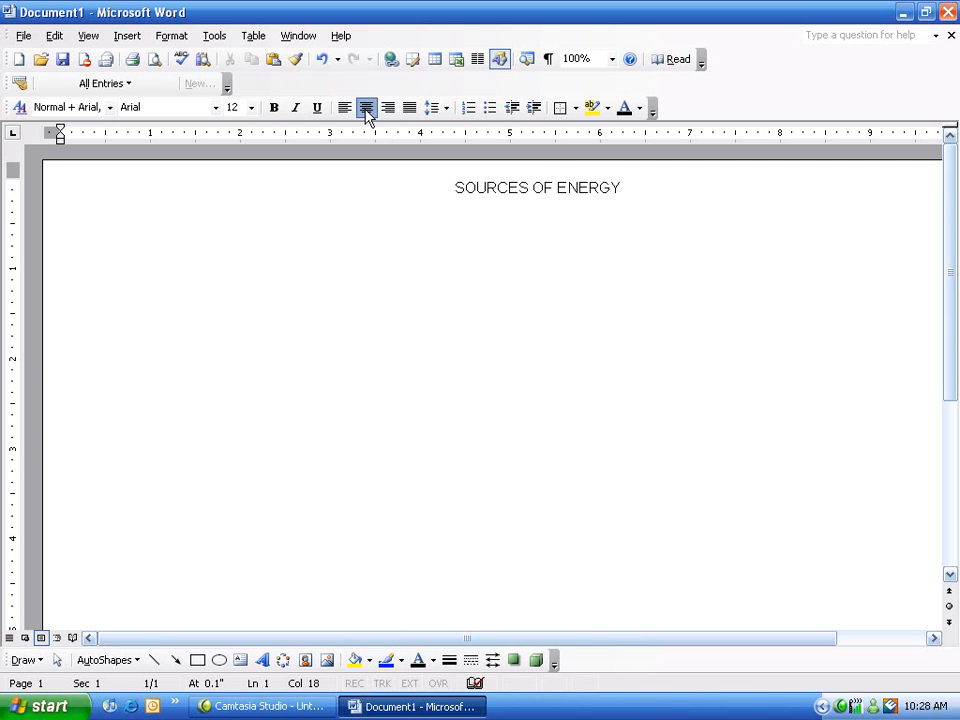
Step: Insert a table with 6 columns and 10 rows below the title
left_click(253, 36)
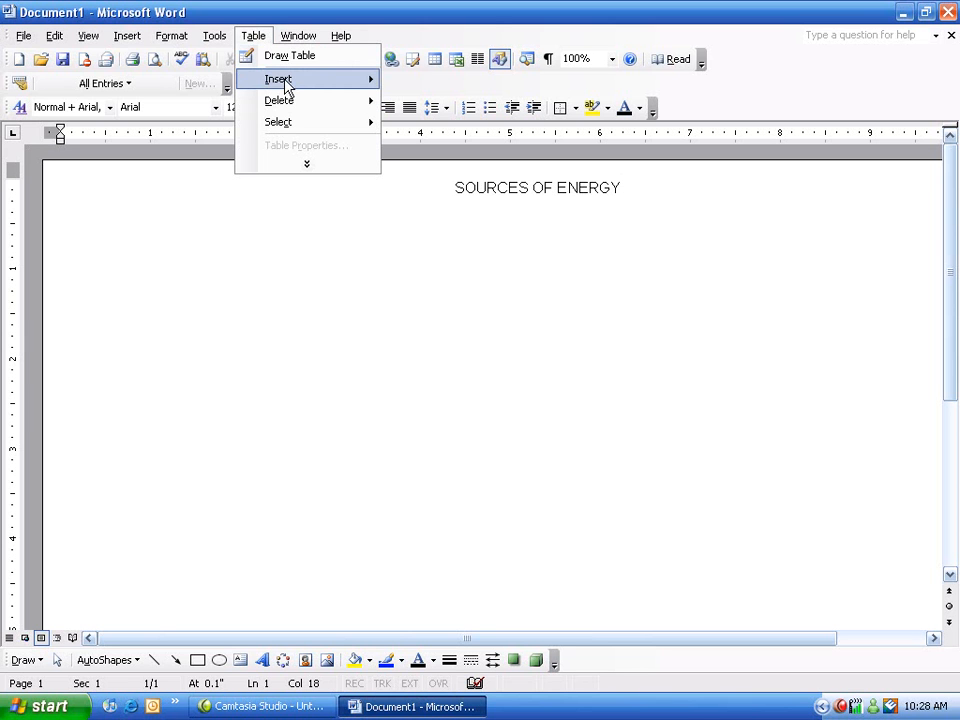
mouse_move(287, 89)
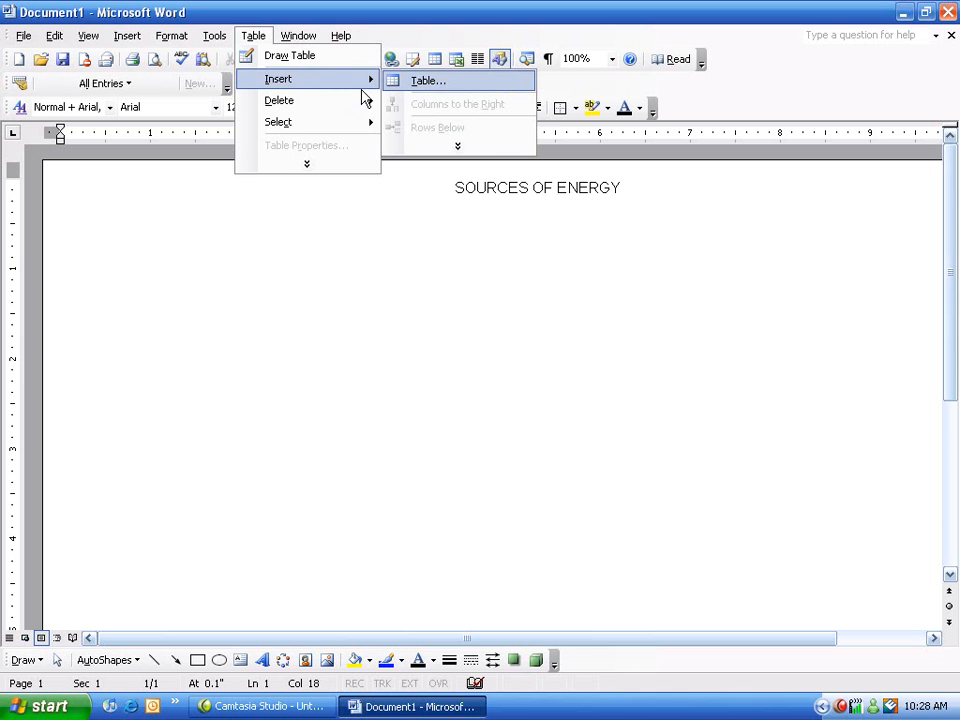
left_click(431, 84)
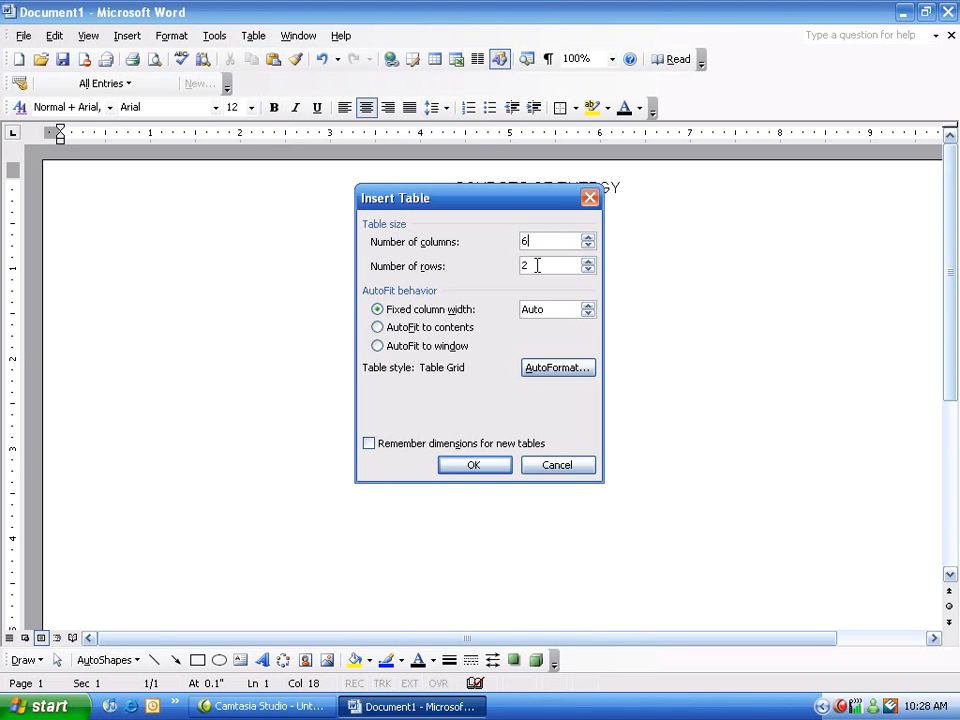
left_click_drag(536, 266, 504, 266)
type("10")
left_click(475, 461)
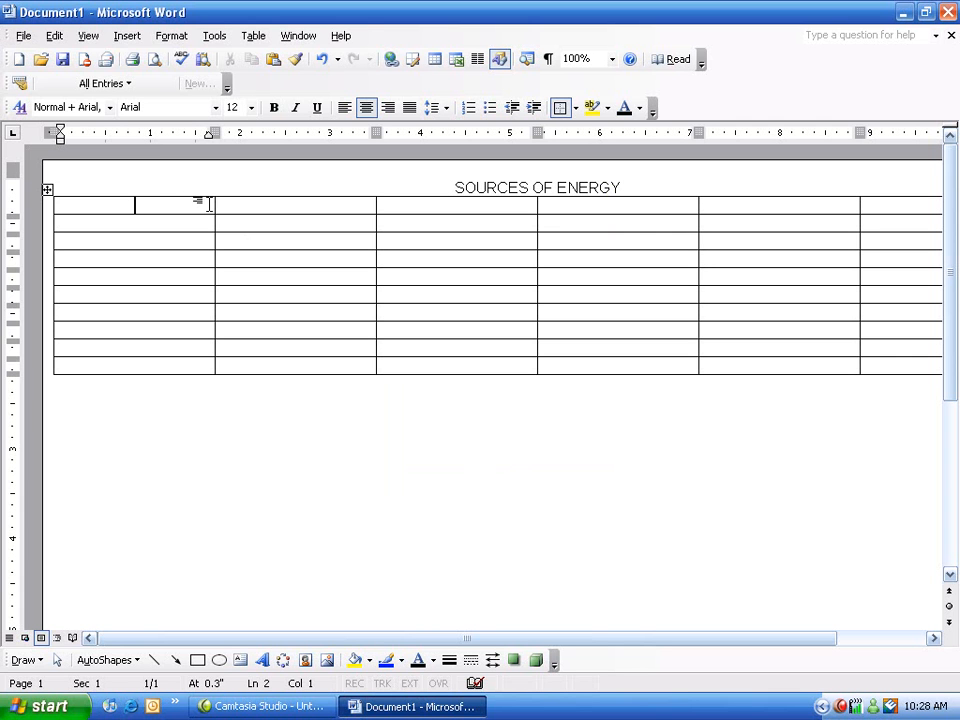
Step: Enter the headings TYPE, RENEWABLE? and SOURCE in the first three columns of the table's top row
type("TYPE")
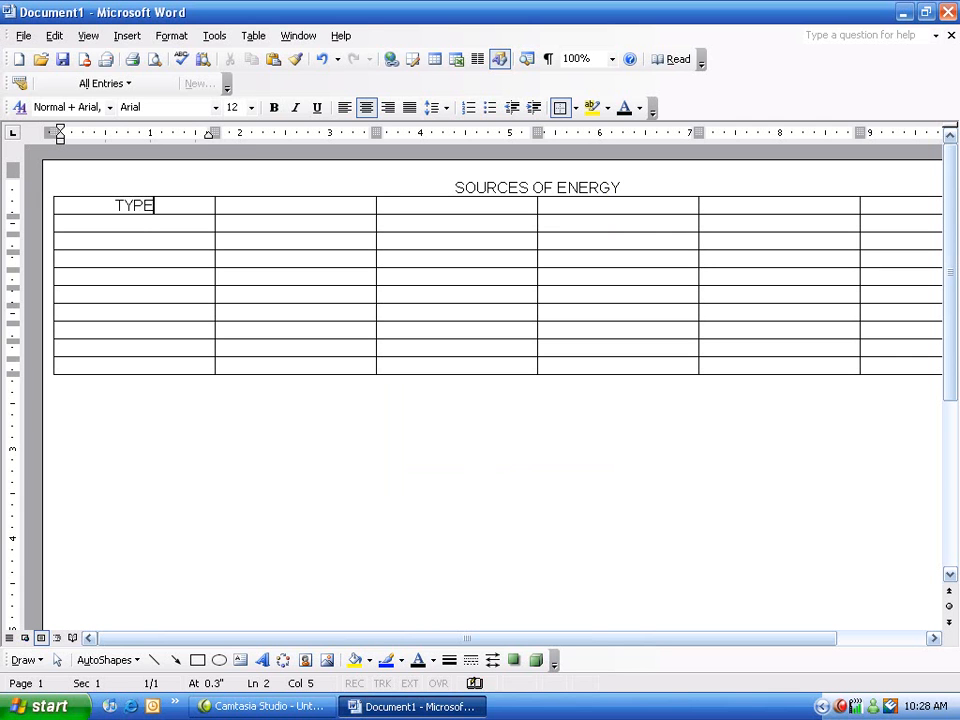
key("Tab")
type("R")
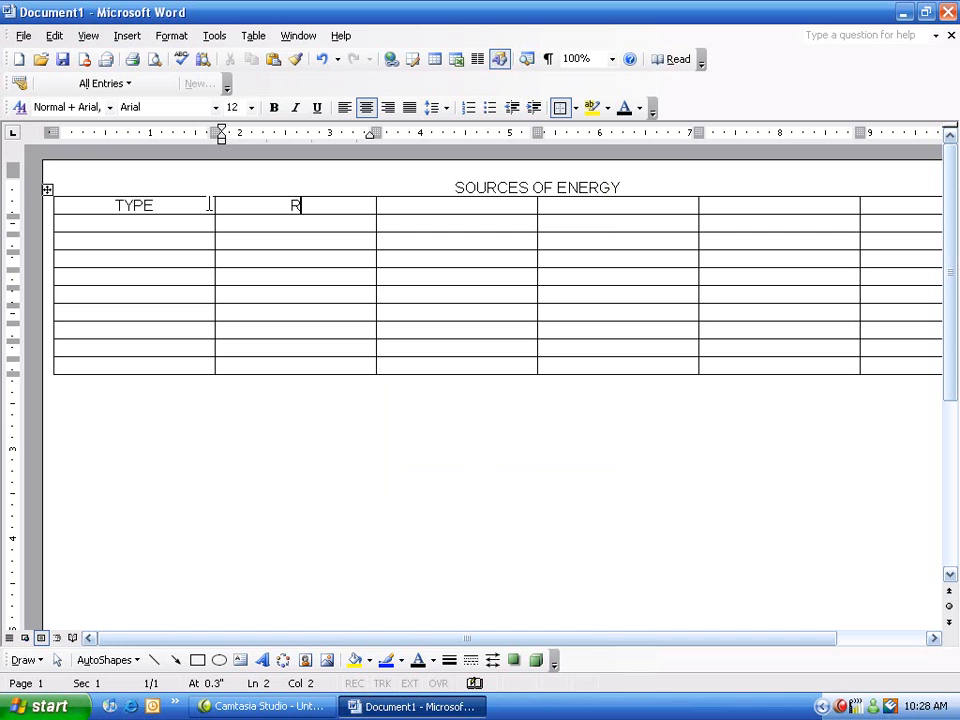
type("ENEWABLE?")
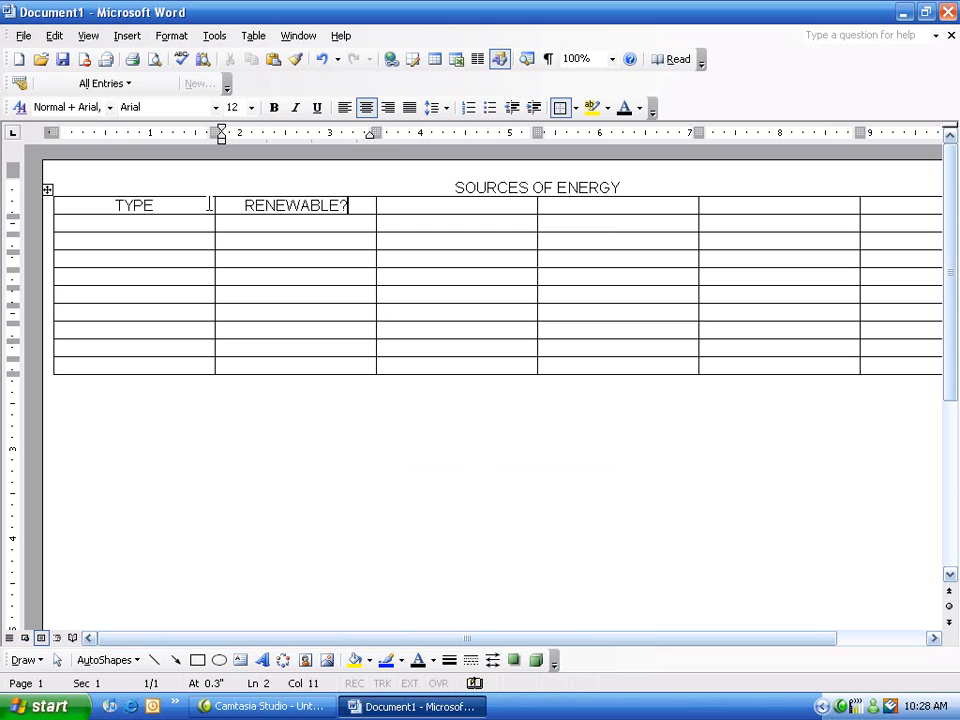
key("Tab")
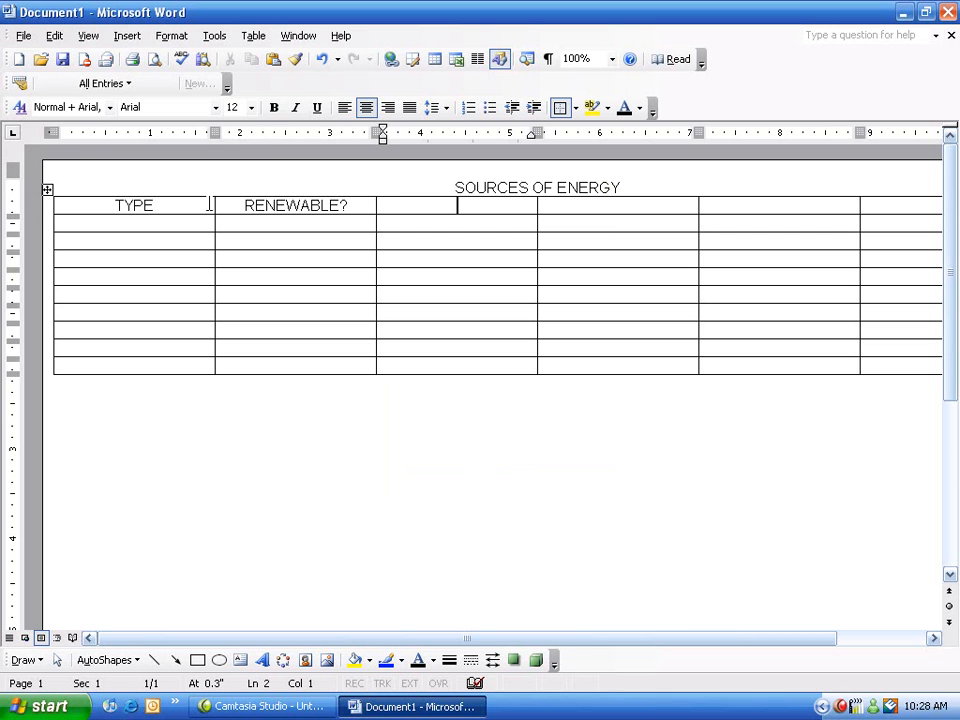
type("SOURCE")
key("Tab")
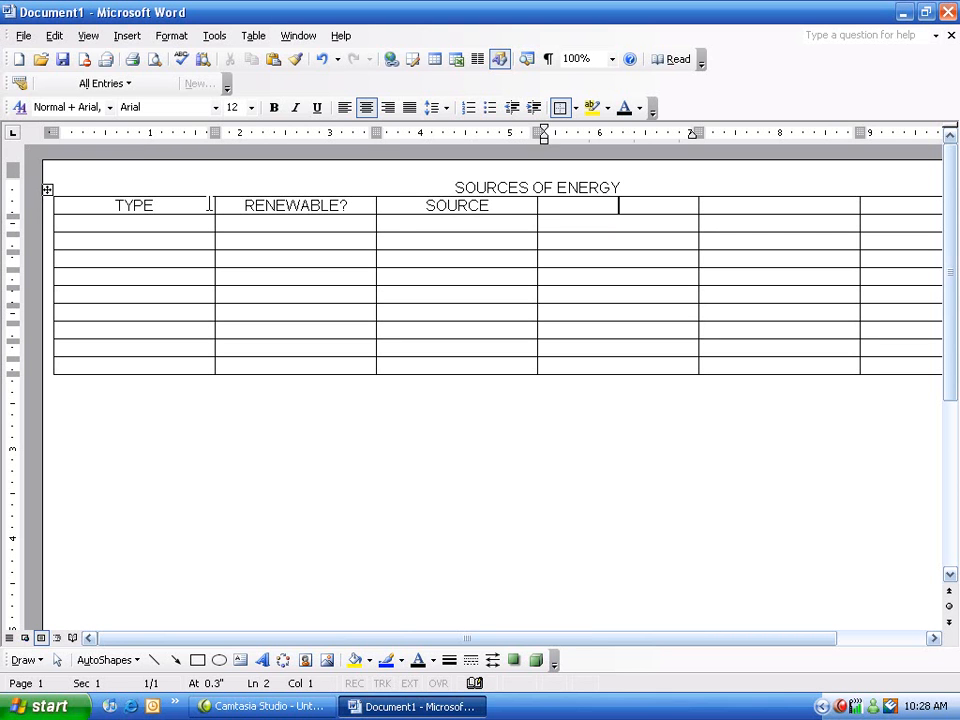
Step: Enter the headings CHARACTERISTICS, USES and ENVIRONMENTAL IMPACT in the last three columns of the top row
type("CHAR")
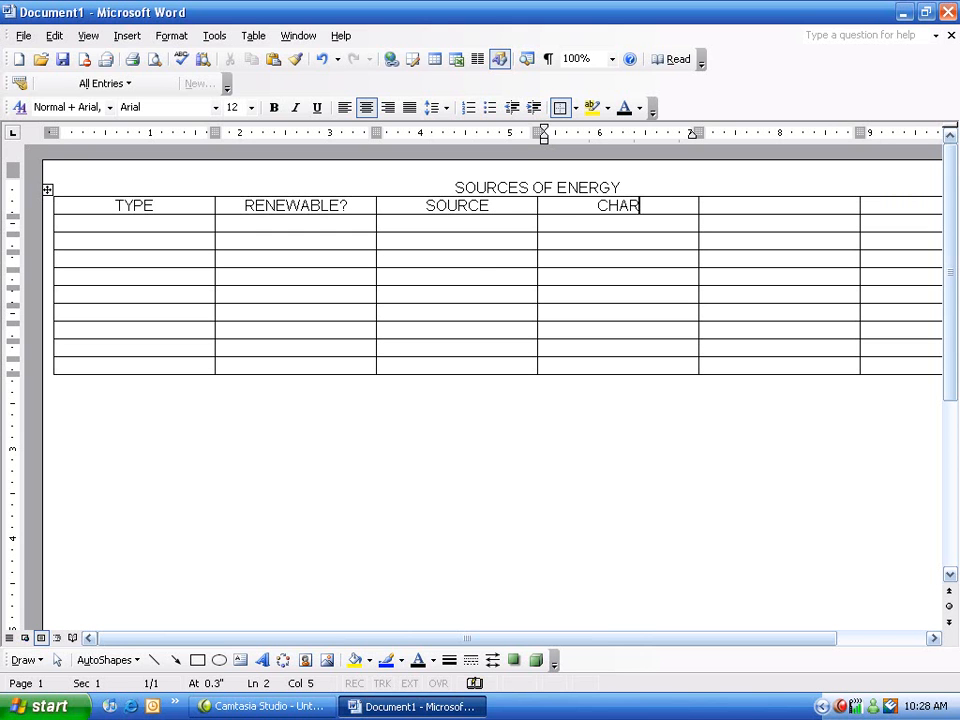
type("ACTERISTICS")
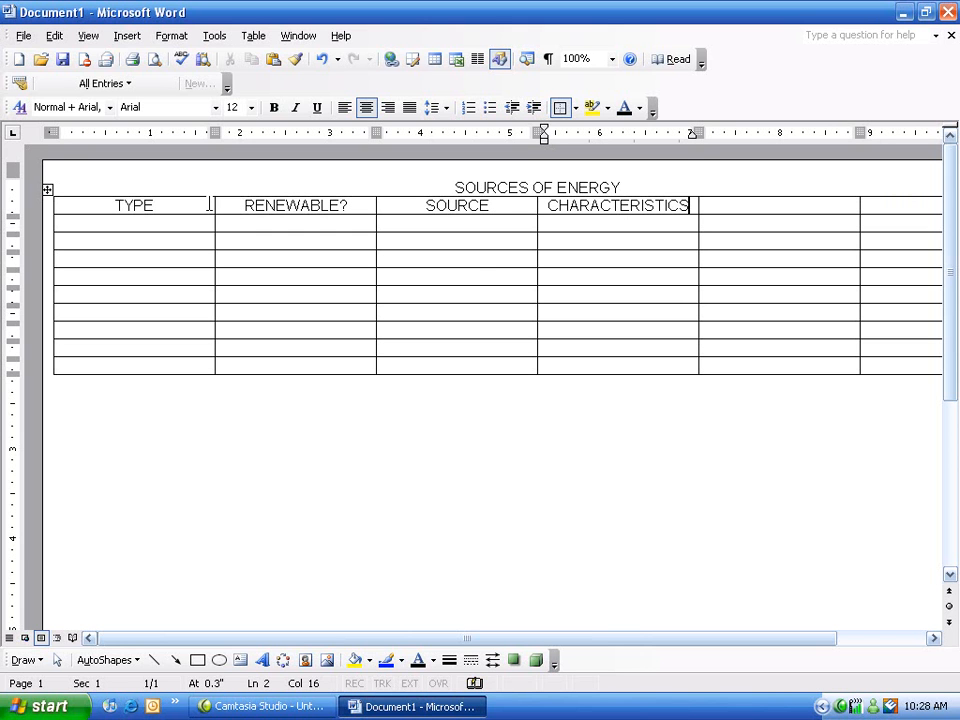
key("Tab")
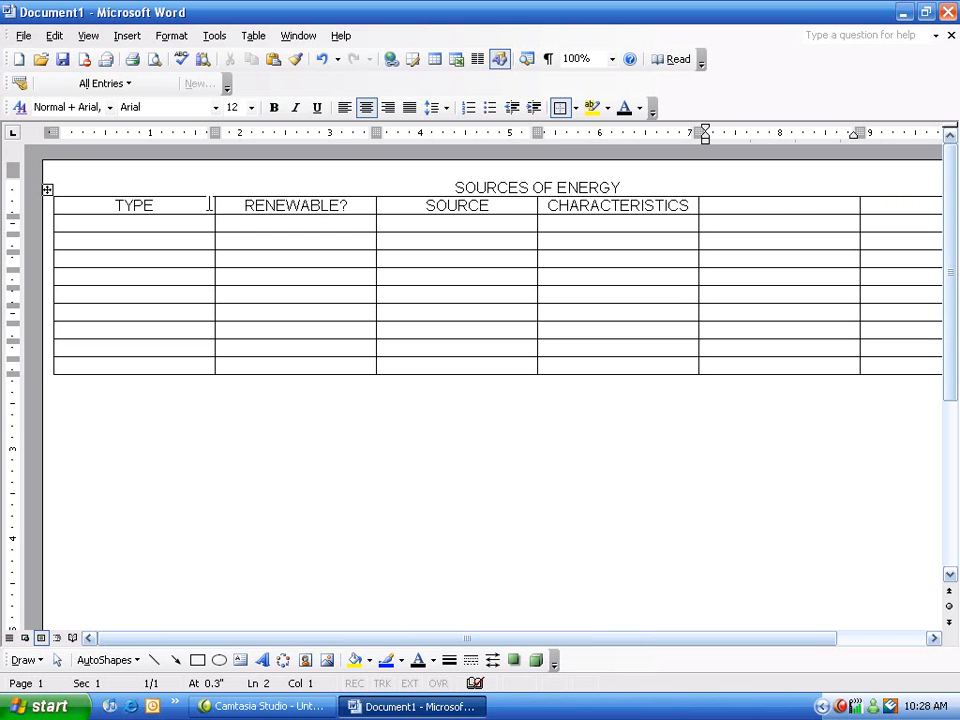
type("USES")
key("Tab")
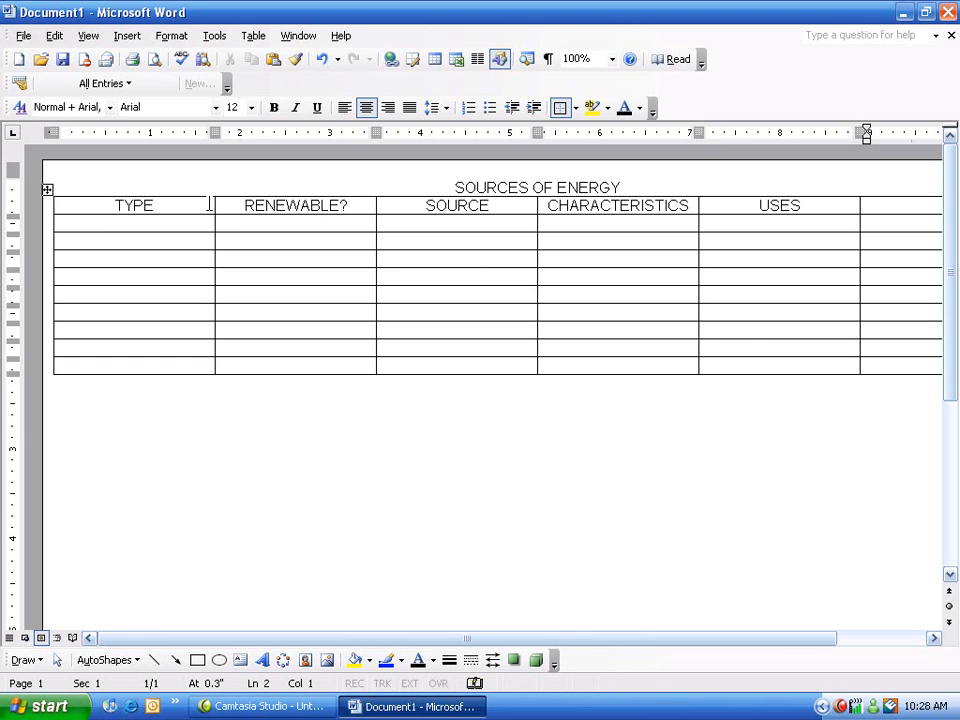
type("ENVI")
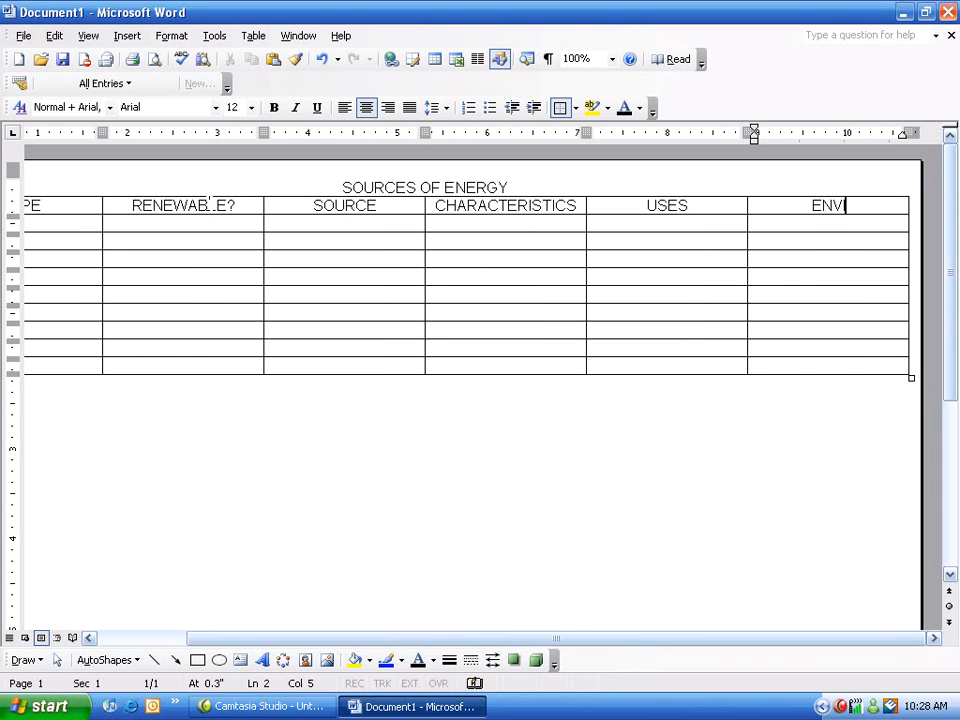
type("RONMENTAL ")
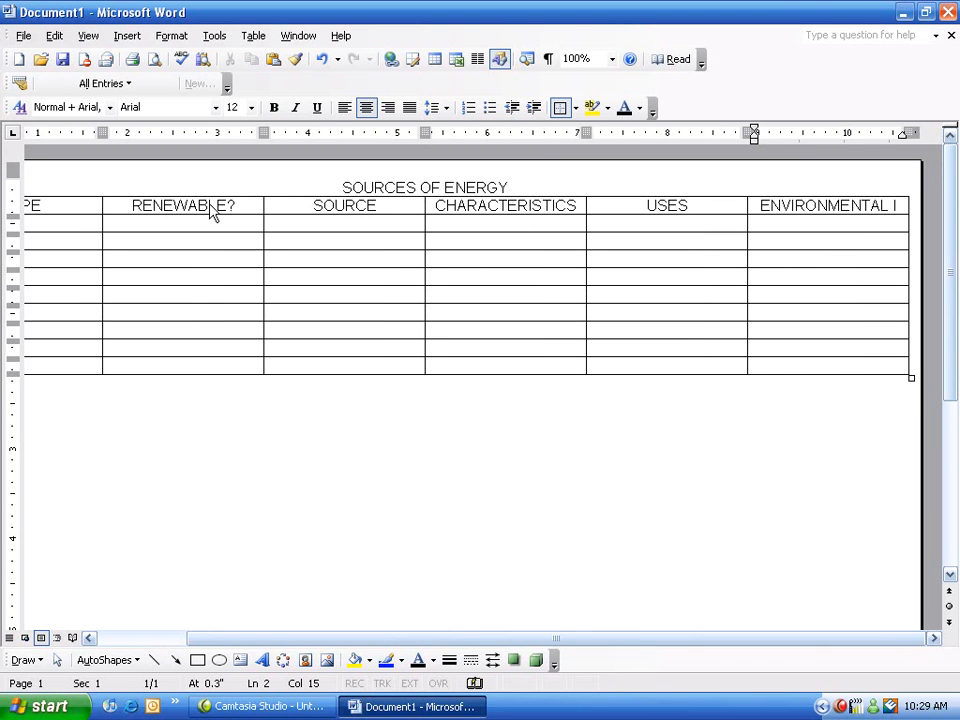
type("IMPACT")
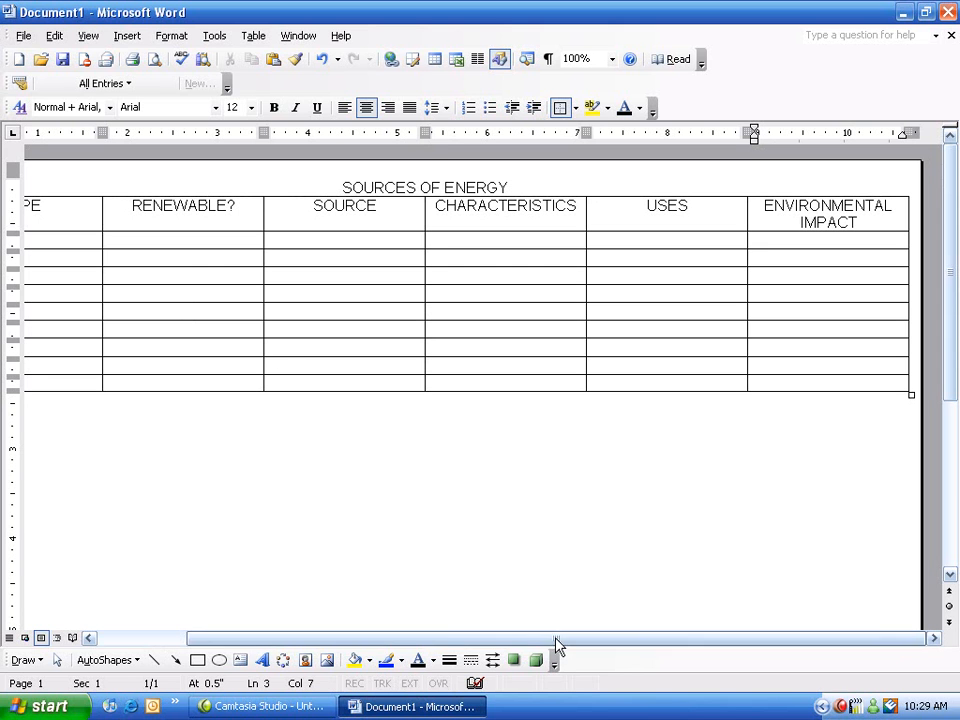
Step: In the second row, enter OIL as the type and "No – nonrenewable fossil fuel" under RENEWABLE?
left_click_drag(596, 645, 456, 641)
left_click(188, 240)
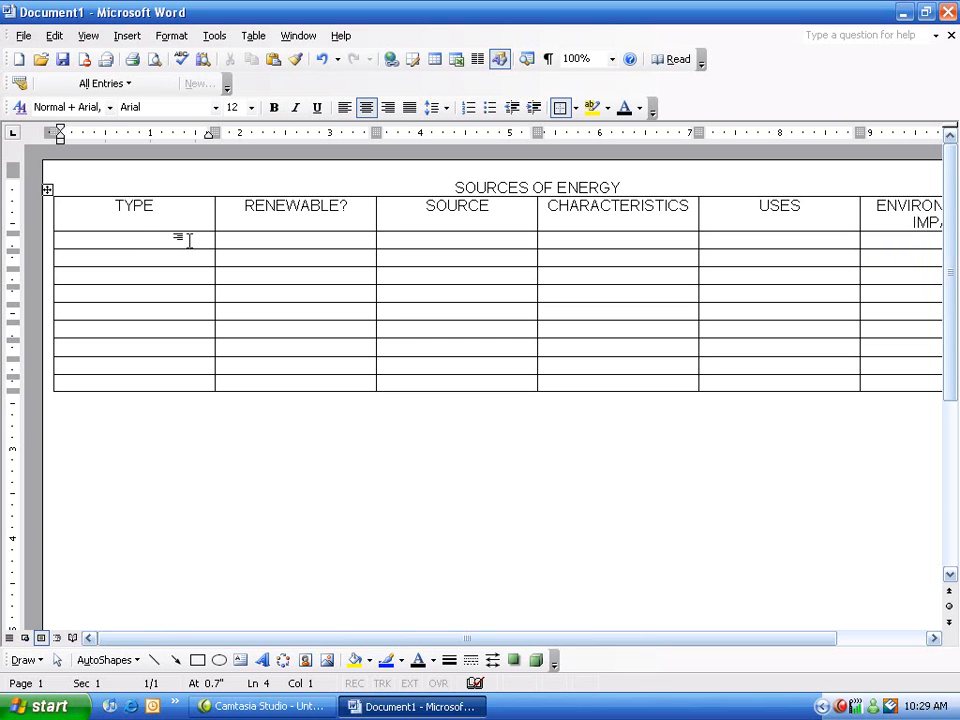
type("OIL")
key("Tab")
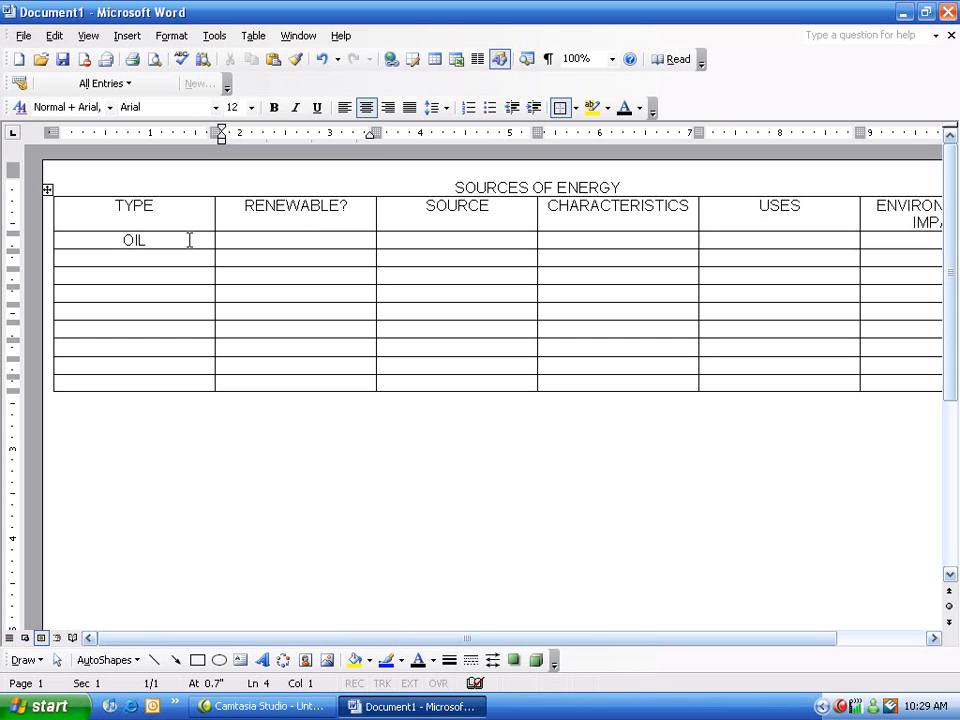
type("No - nonrenewabl")
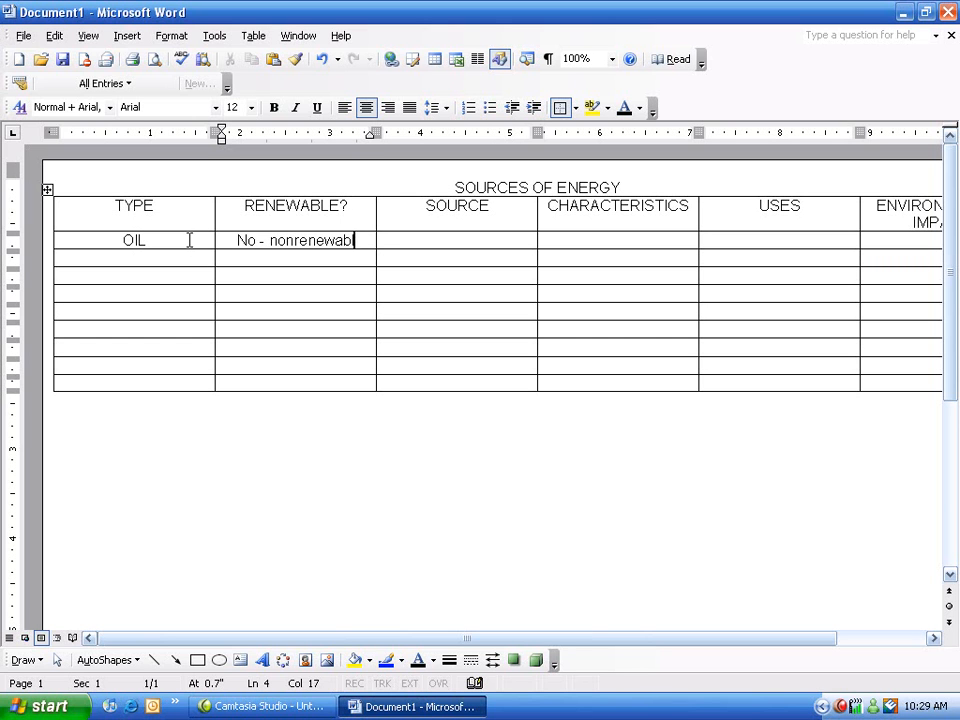
type("e fossil fu")
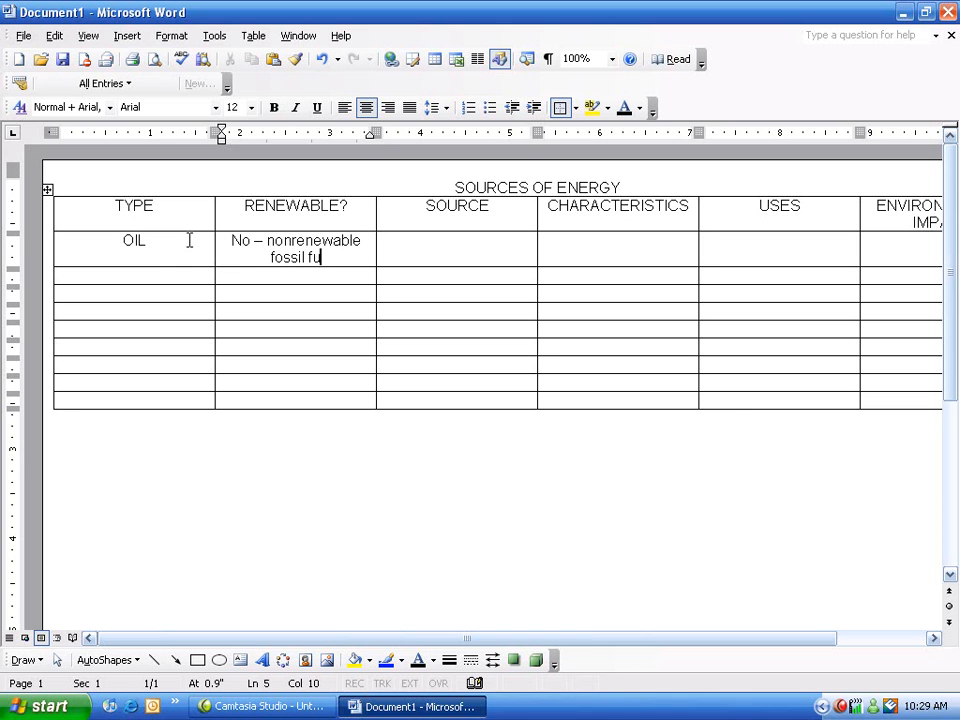
type("el")
key("Tab")
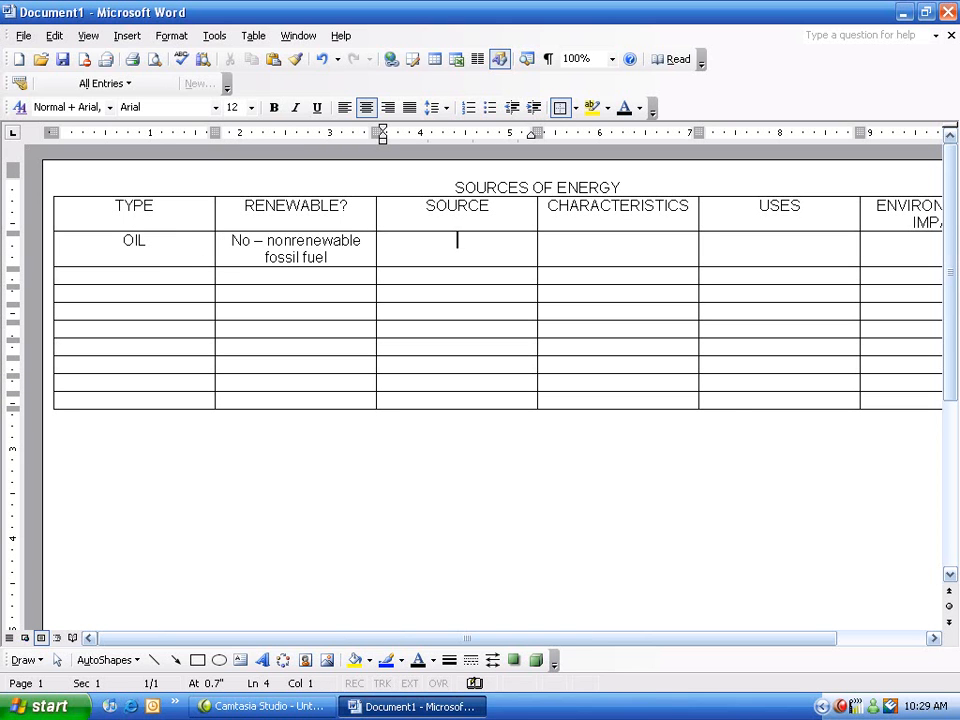
Step: Enter "Bodies of organisms that died long ago" under SOURCE in the OIL row
type("Bodies of organisms")
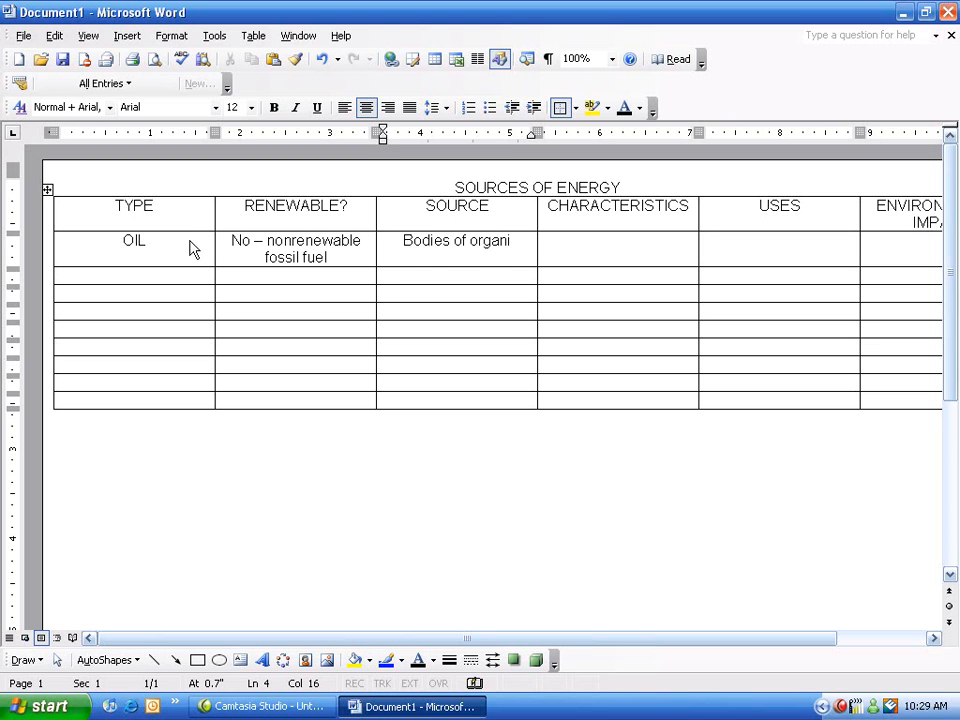
key("BackSpace")
type("s that")
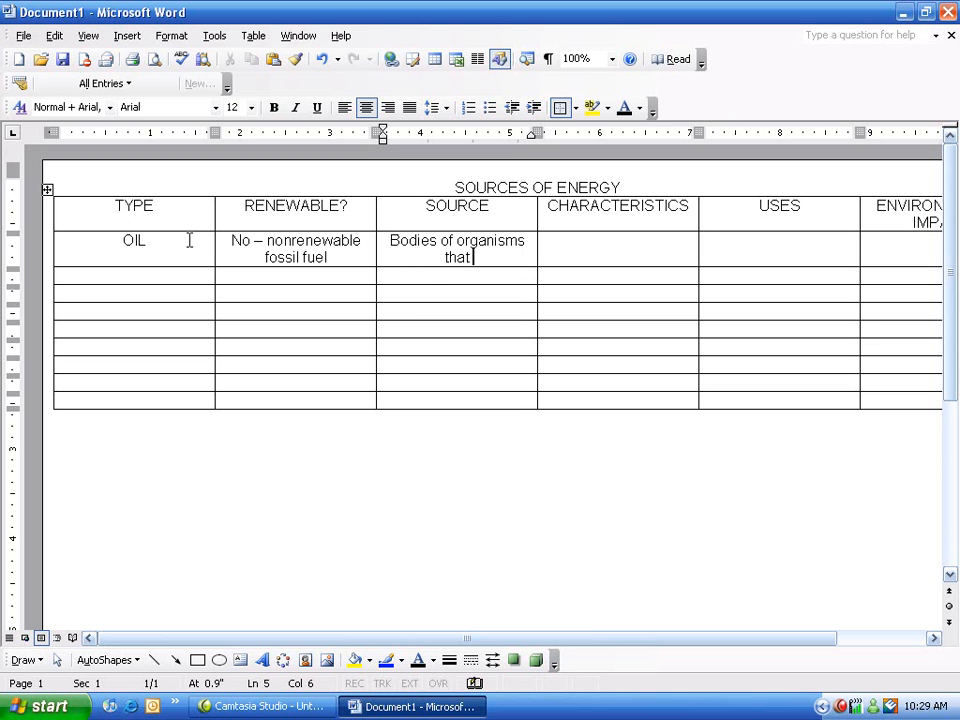
type(" died lon")
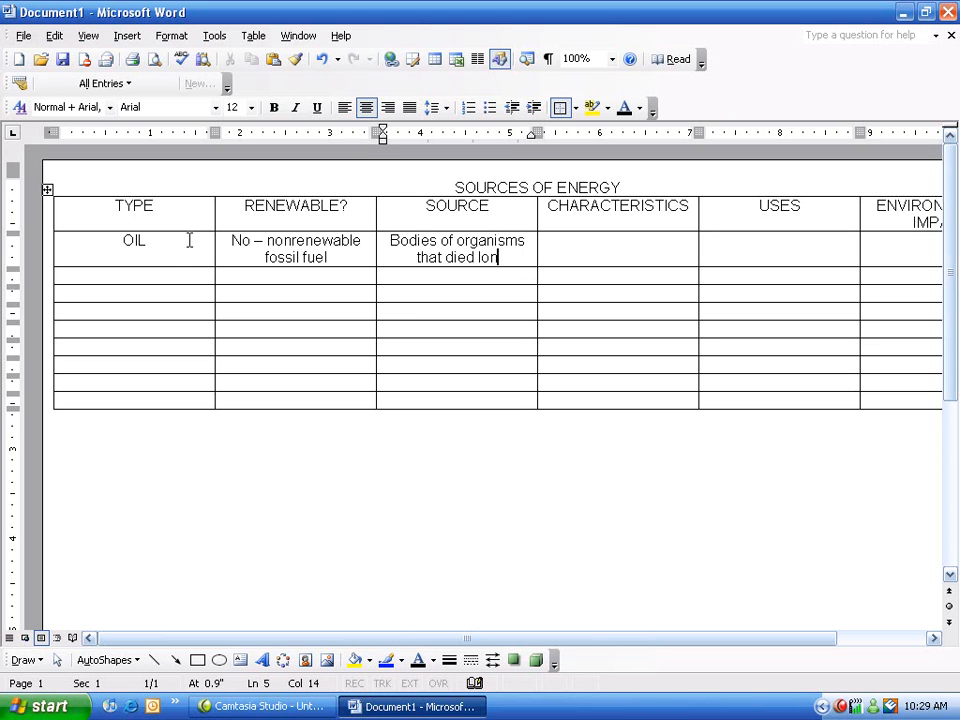
type("g ago")
key("Tab")
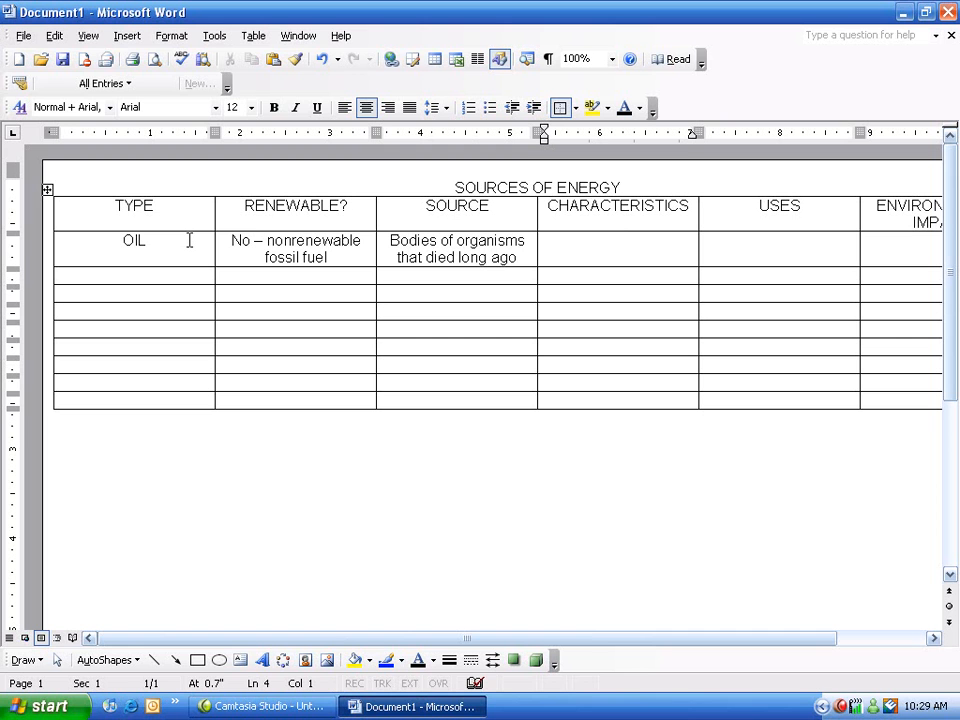
Step: Enter "Found underground, thick black liquid, we drill for it" under CHARACTERISTICS in the OIL row
type("found undergroun")
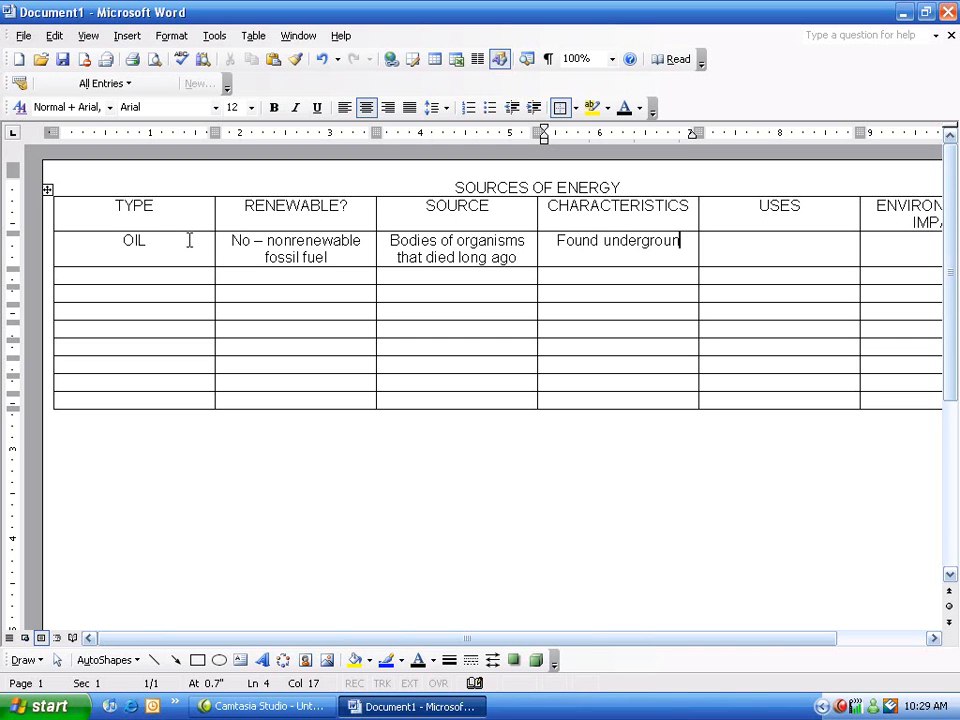
type("d, thick")
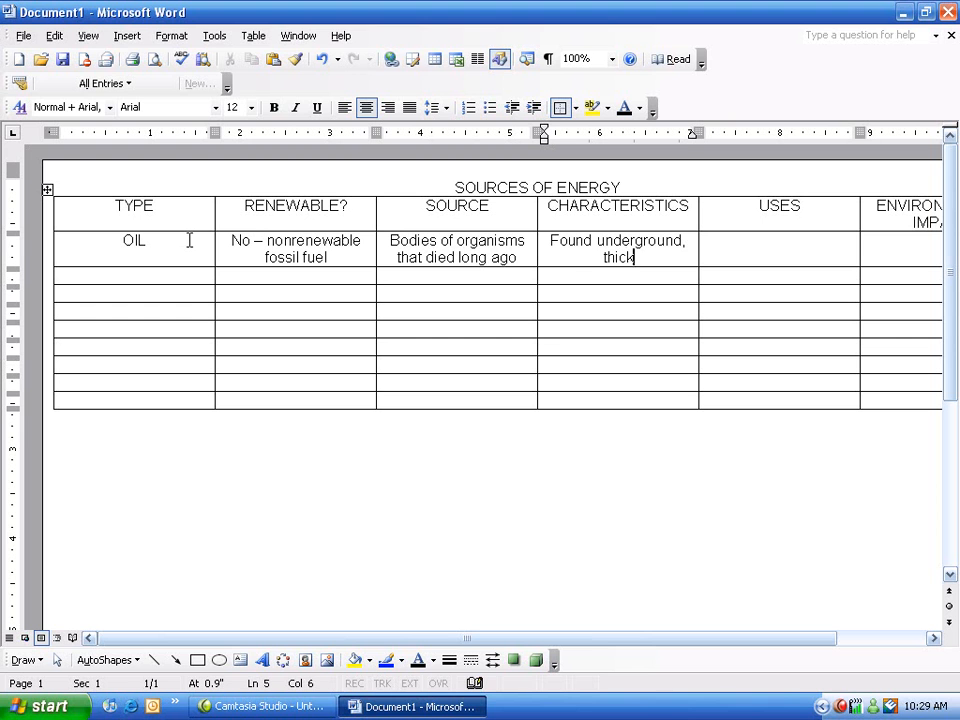
type(" black liq")
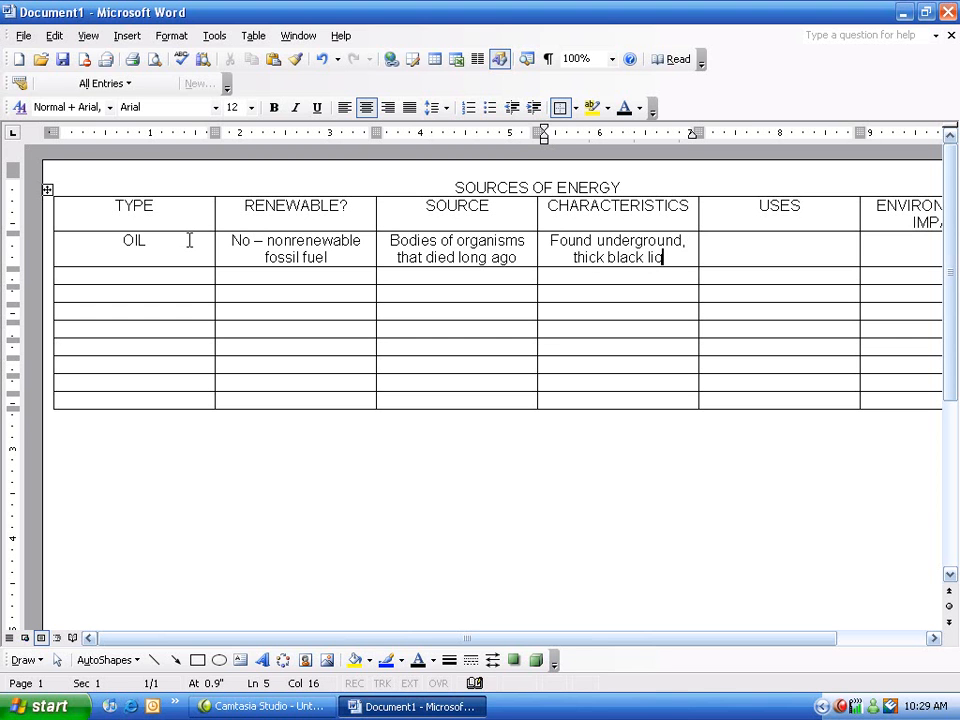
type("uid, we fr")
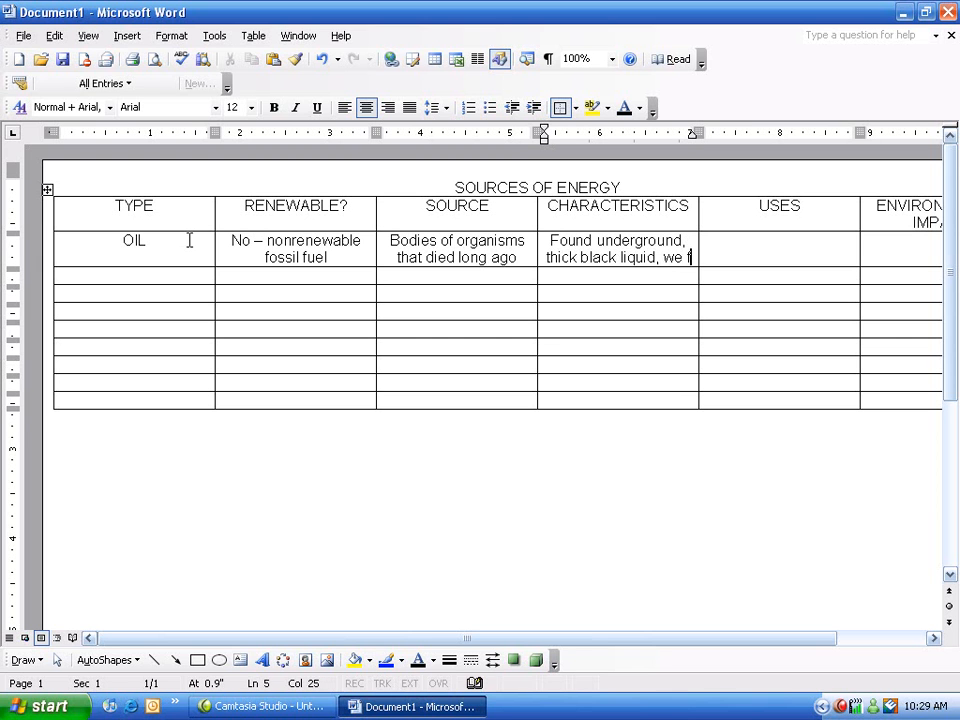
key("BackSpace")
key("BackSpace")
type("d")
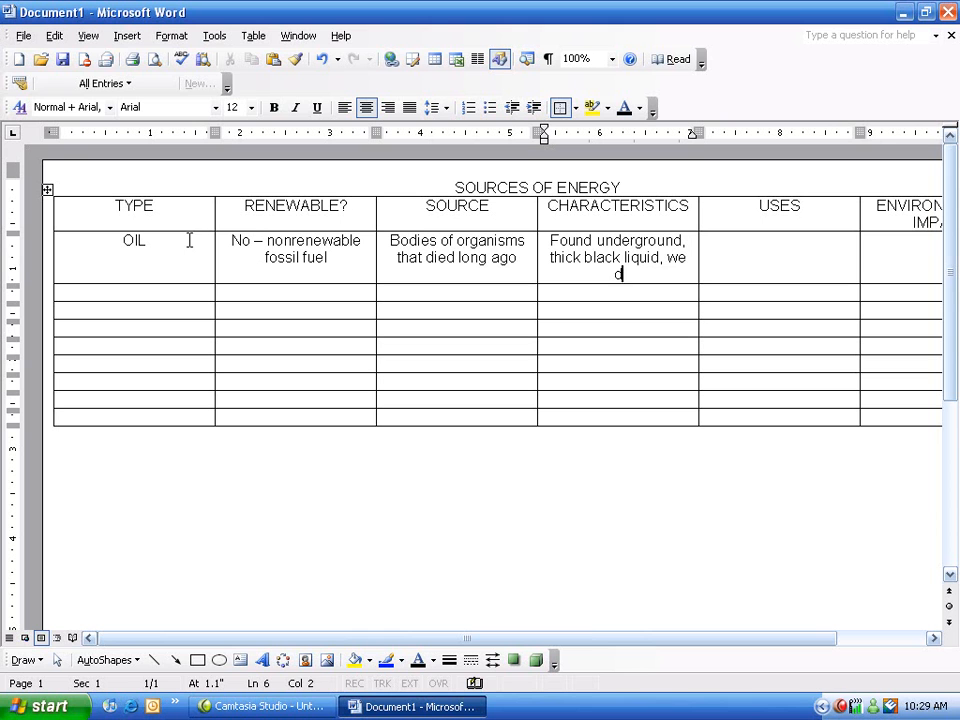
type("rill for it")
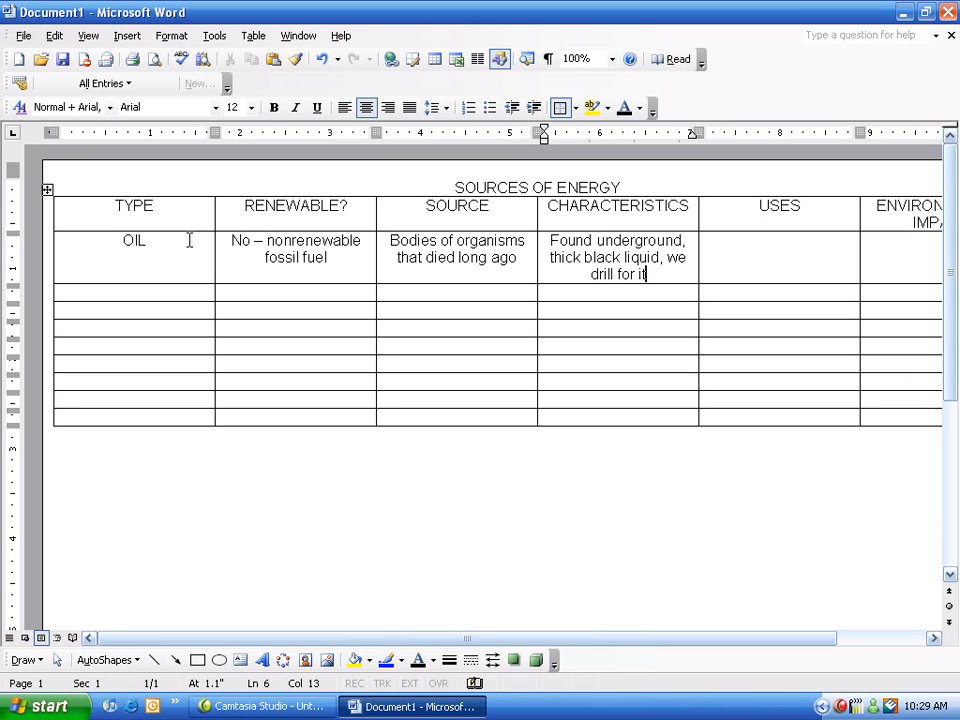
key("Tab")
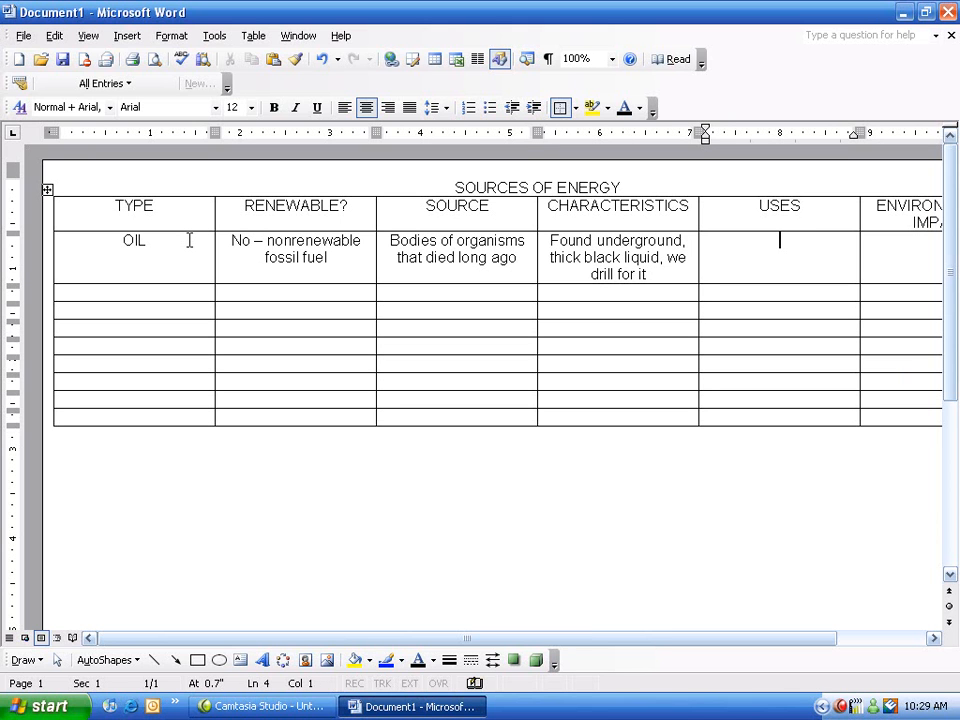
Step: Enter "Transportation fuel, cars, planes, buses, heating oil" under USES in the OIL row
type("Tranp")
key("BackSpace")
type("sportation fur")
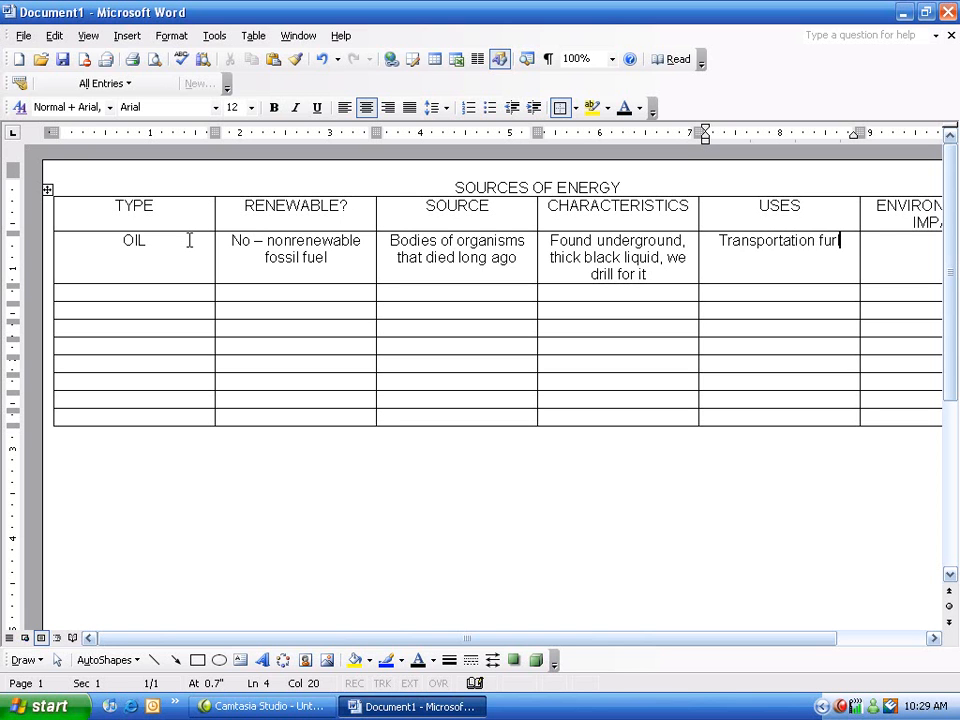
key("BackSpace")
type("el, ")
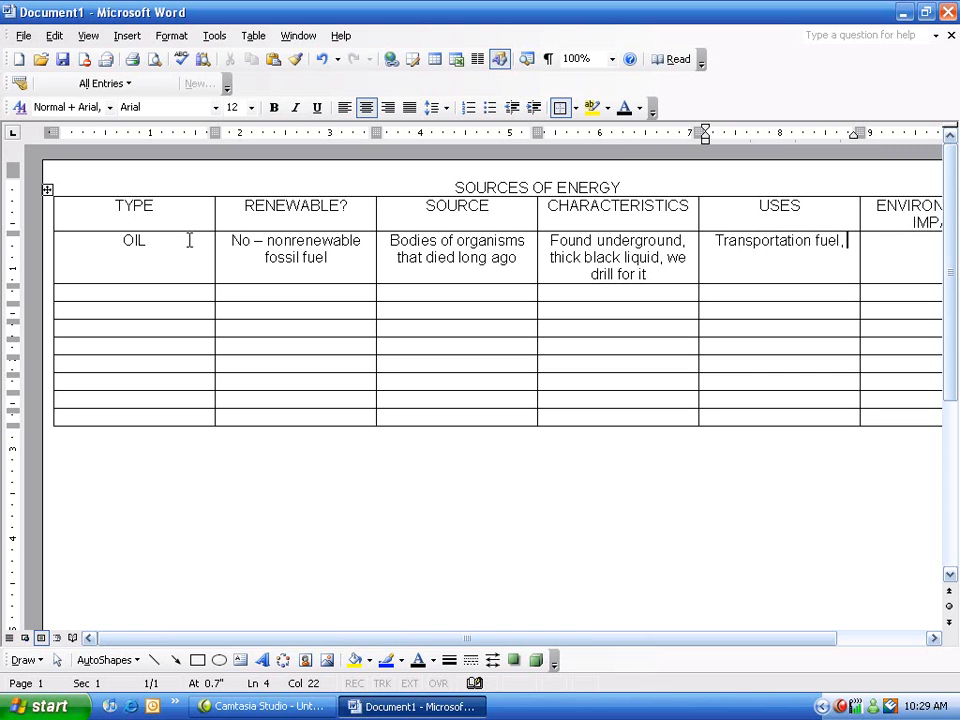
type("car")
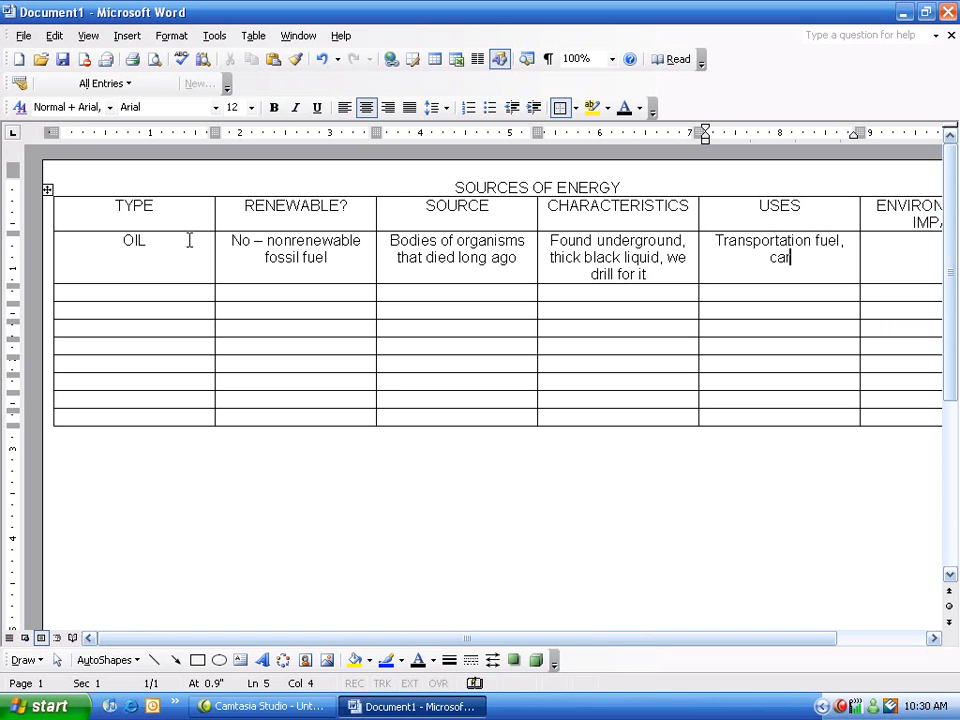
type("s, plane")
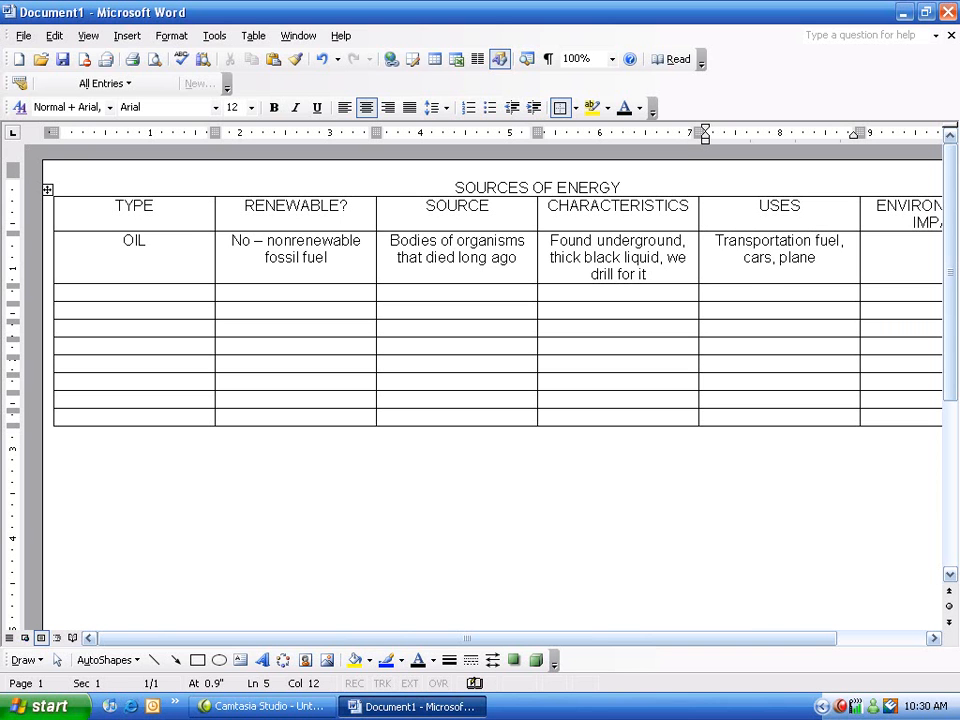
type("s, buses, ")
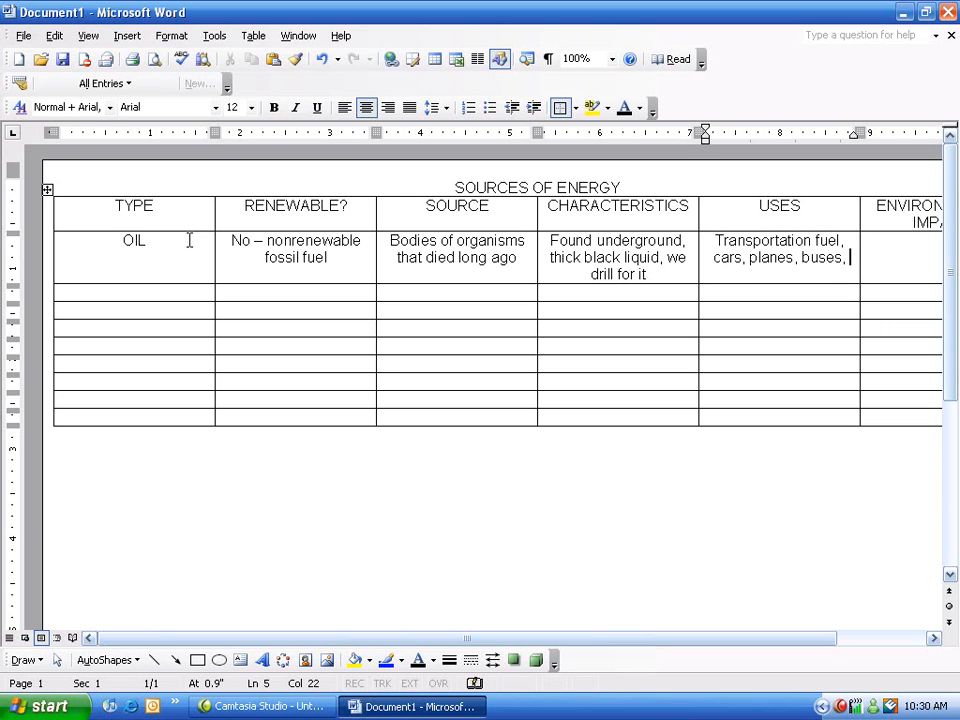
type("heating oil")
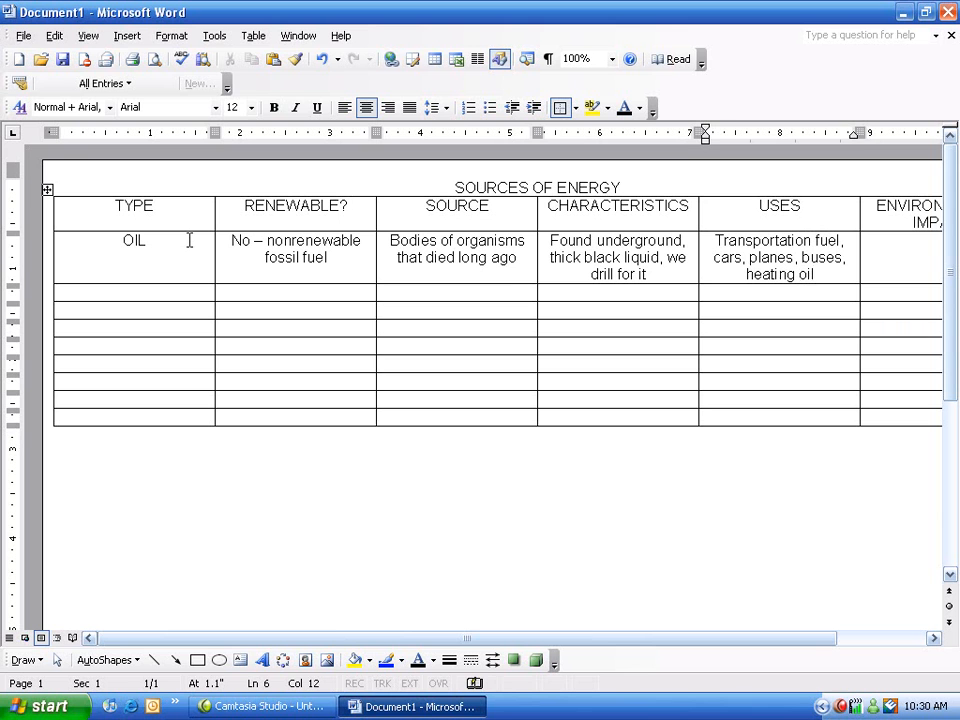
key("Tab")
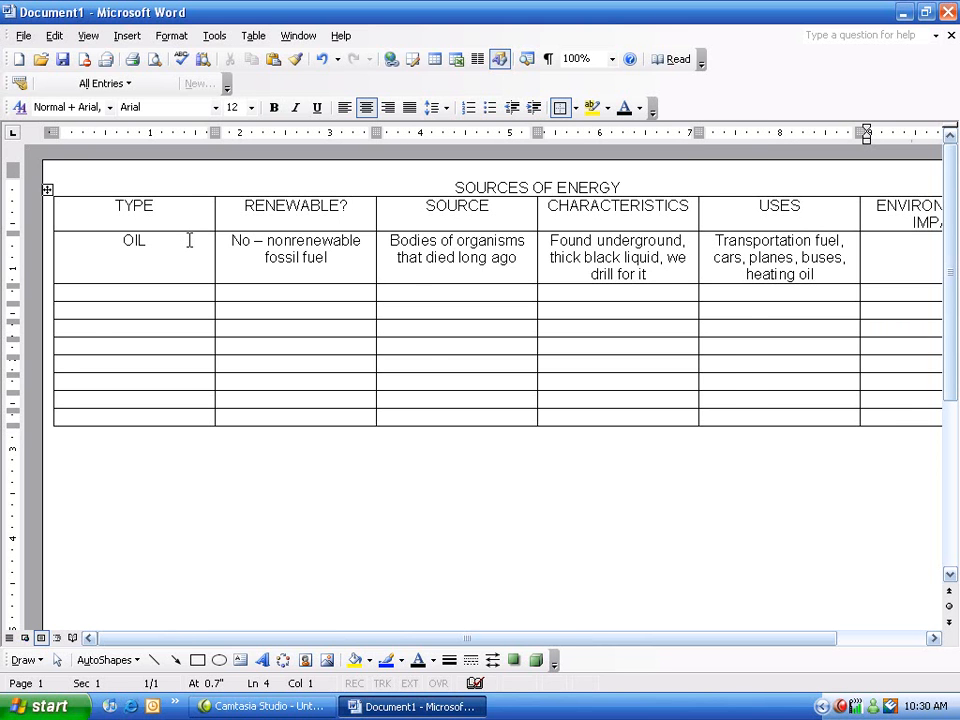
Step: Enter "Pollutes: Combustion releases CO2, ground seepage" under ENVIRONMENTAL IMPACT in the OIL row
type("Pollutes")
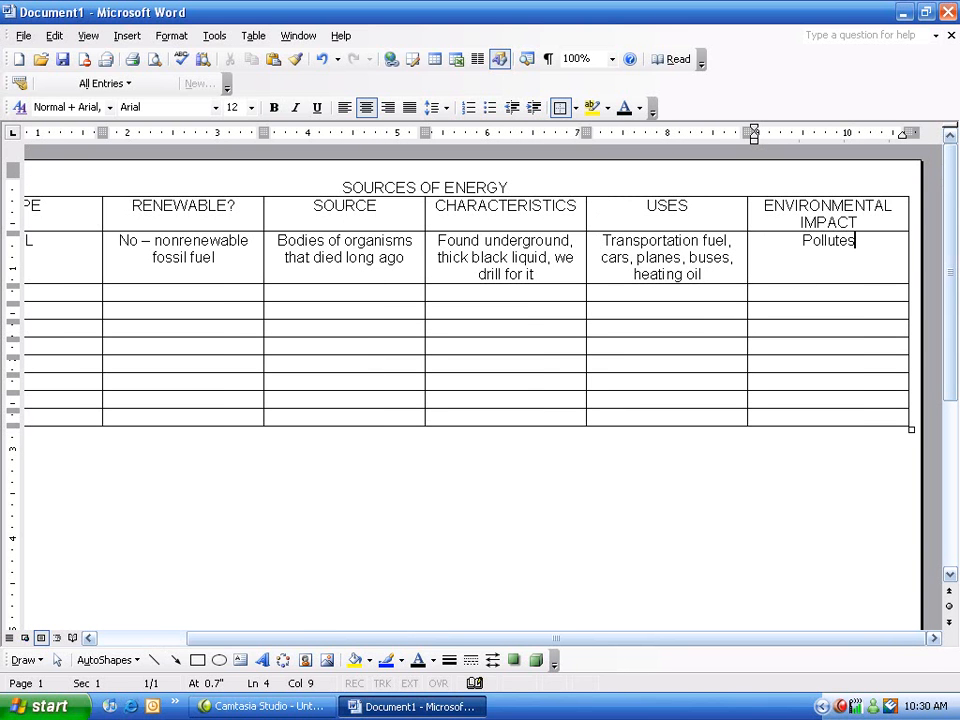
type(": Com")
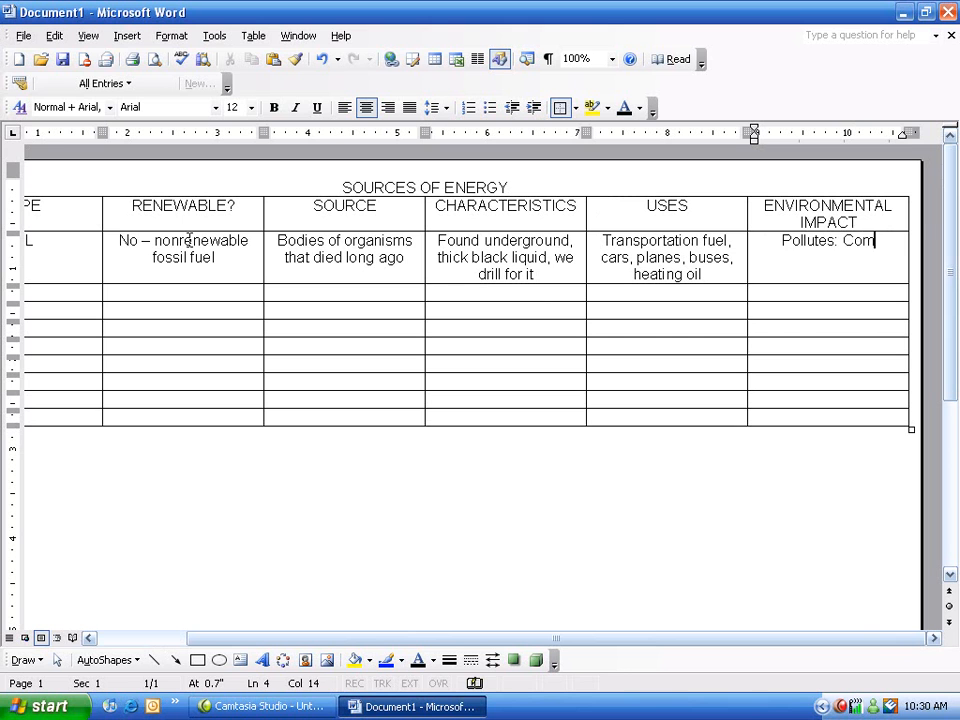
type("bustion ")
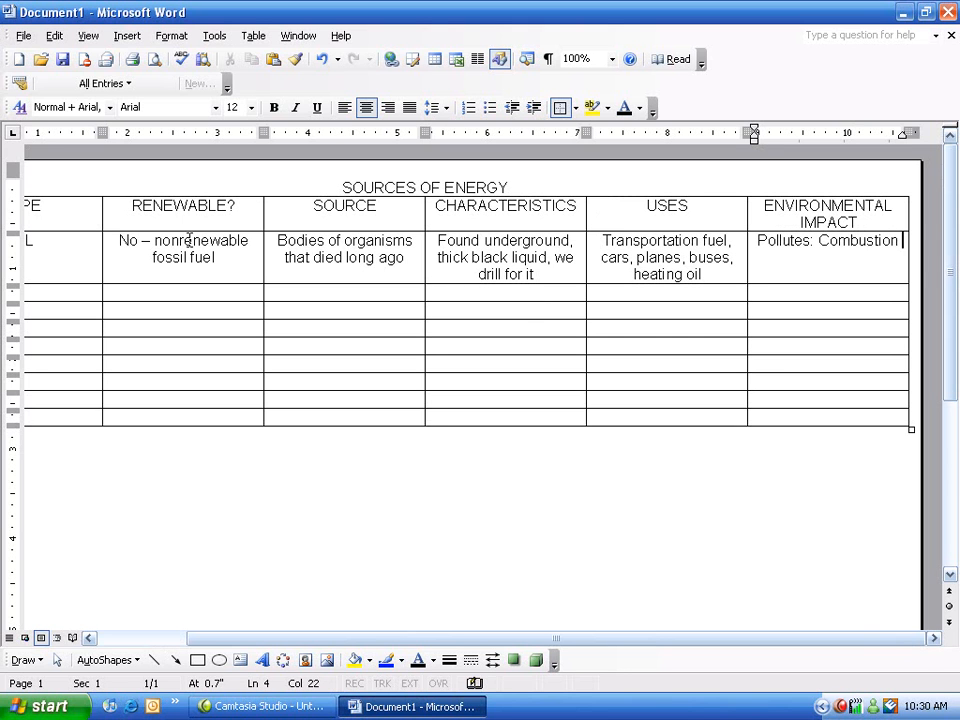
type("releases")
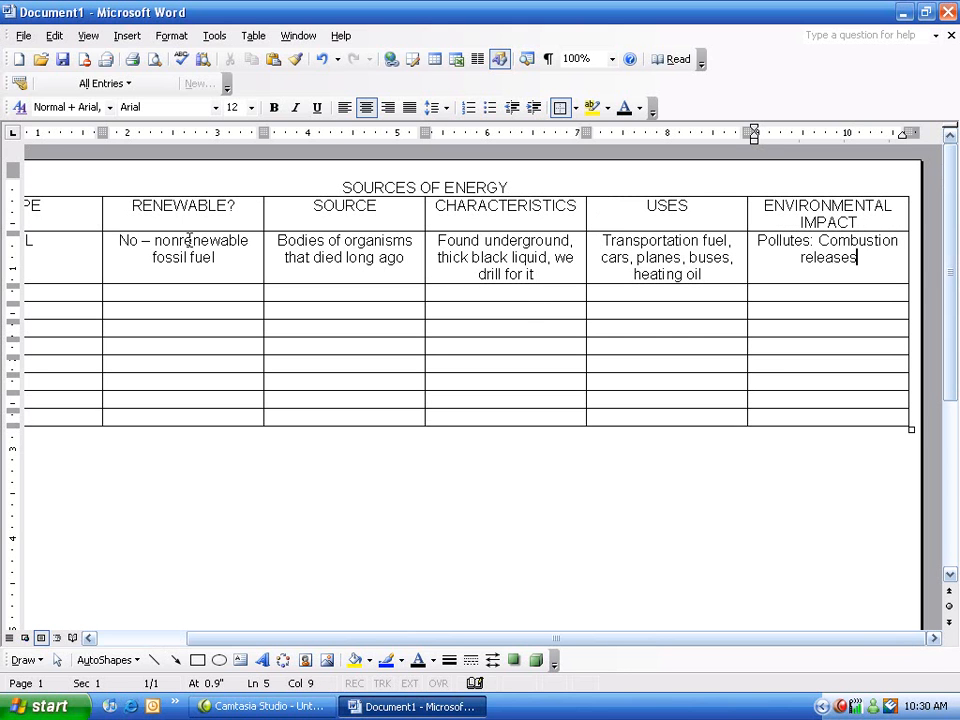
type(" CO2, g")
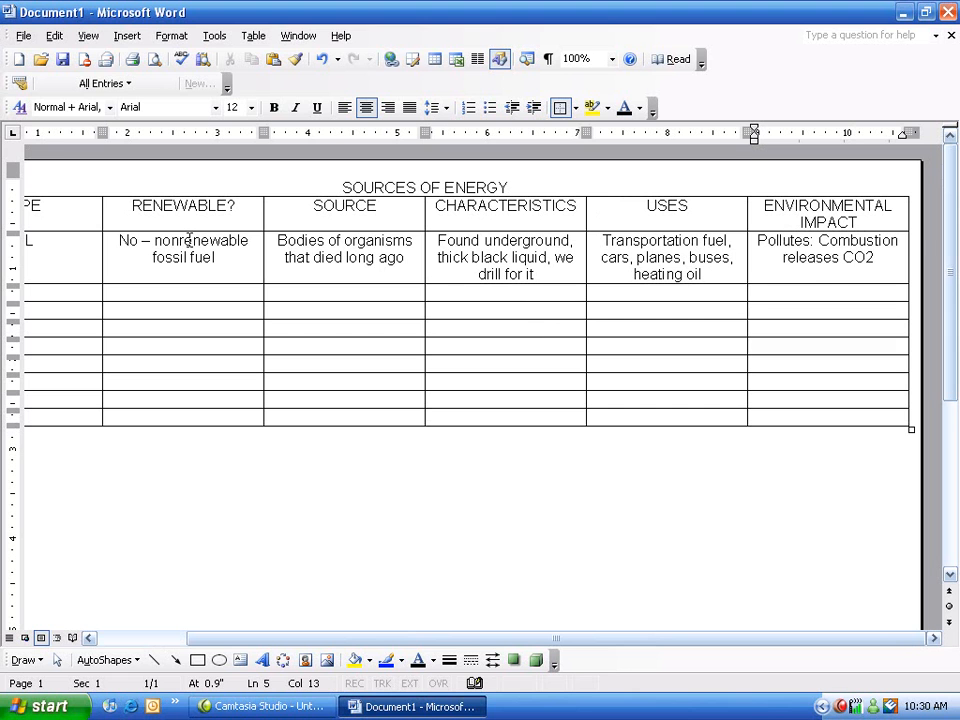
type("d seepage")
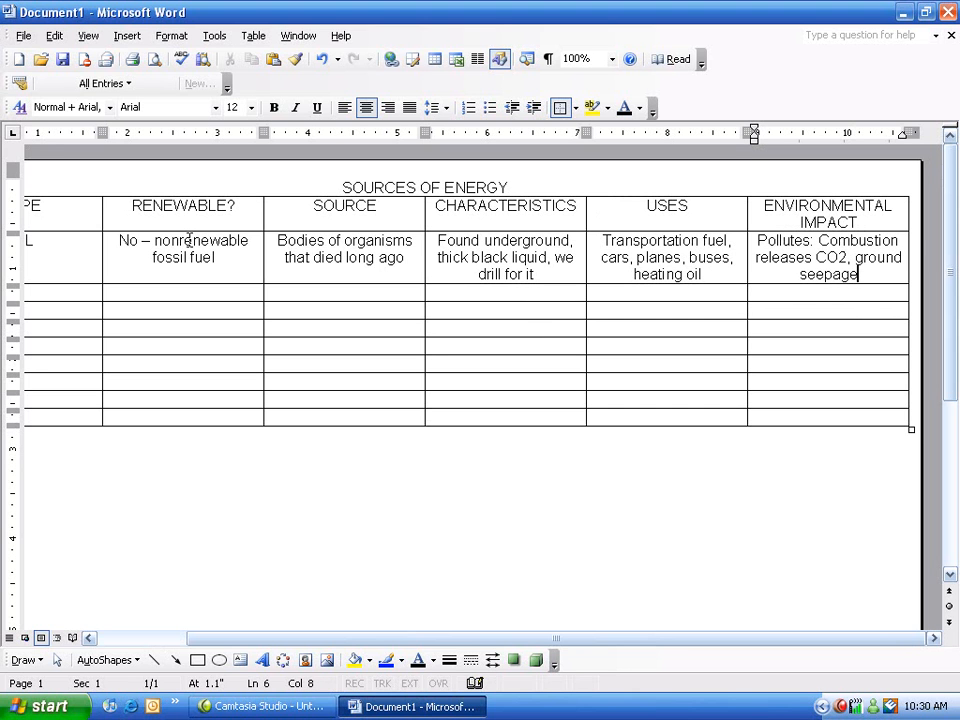
Step: Enter NATURAL GAS, COAL, SOLAR and HYDROPOWER in the four TYPE cells below OIL
left_click_drag(556, 638, 321, 641)
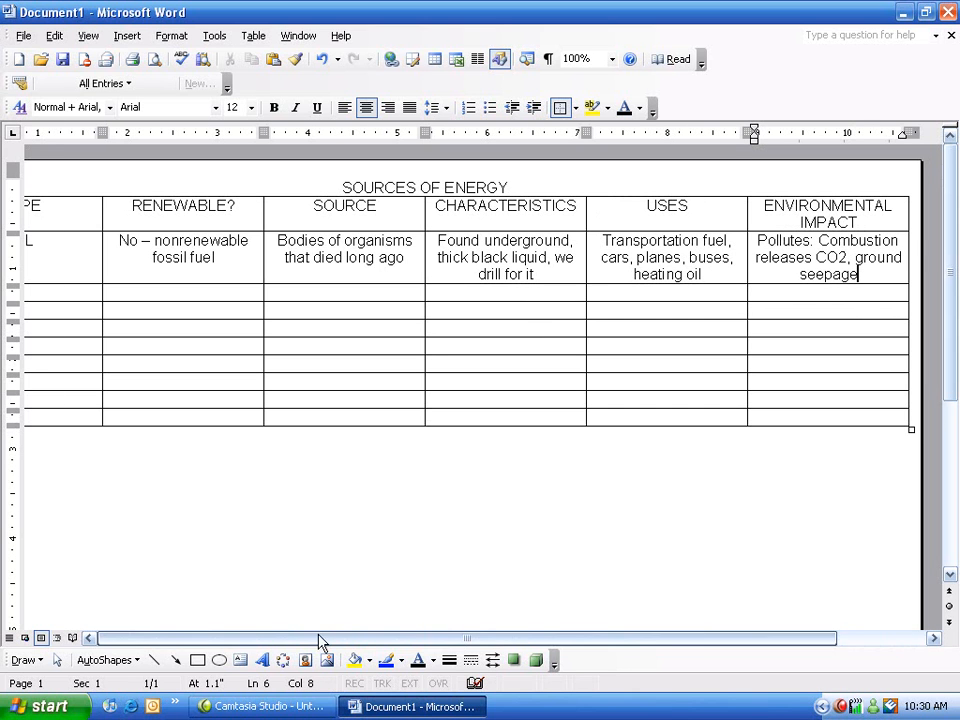
left_click(132, 291)
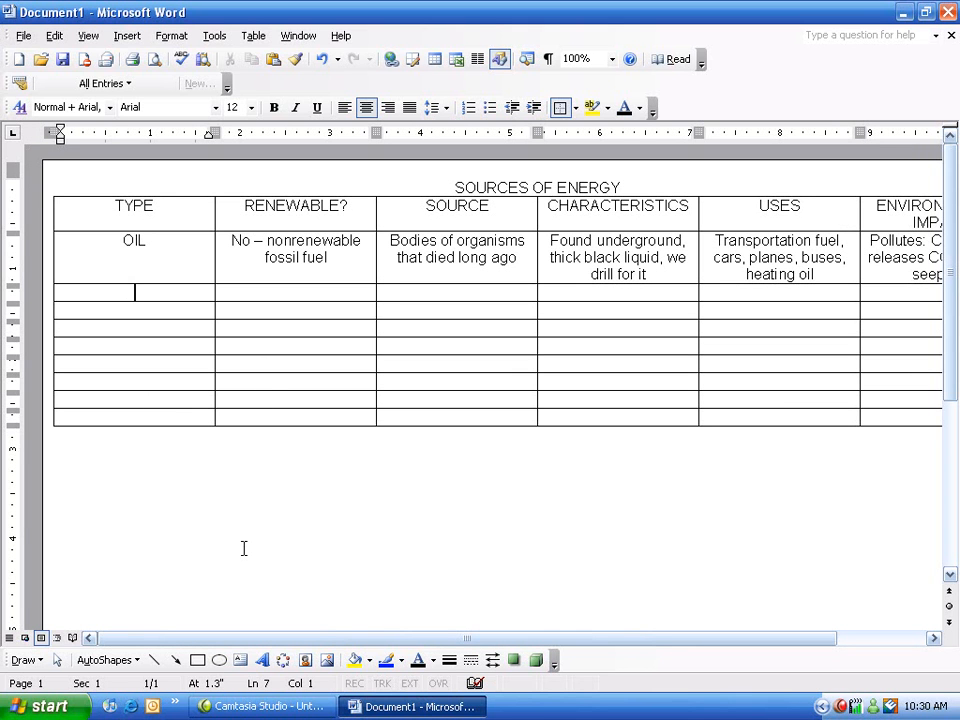
type("NATURAL GAS")
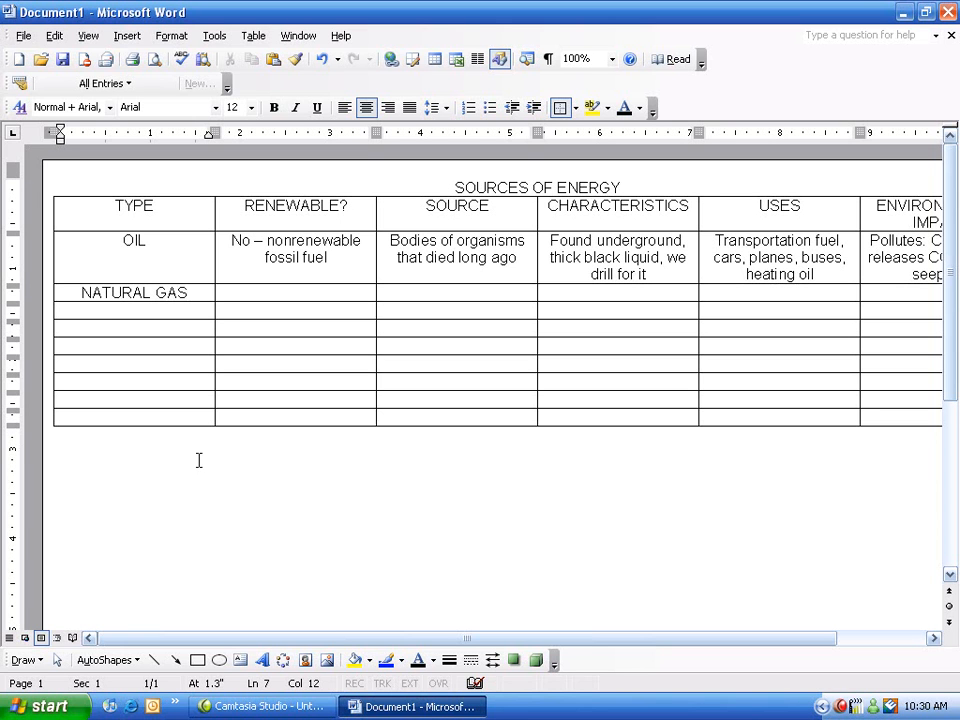
left_click(167, 311)
type("COAL")
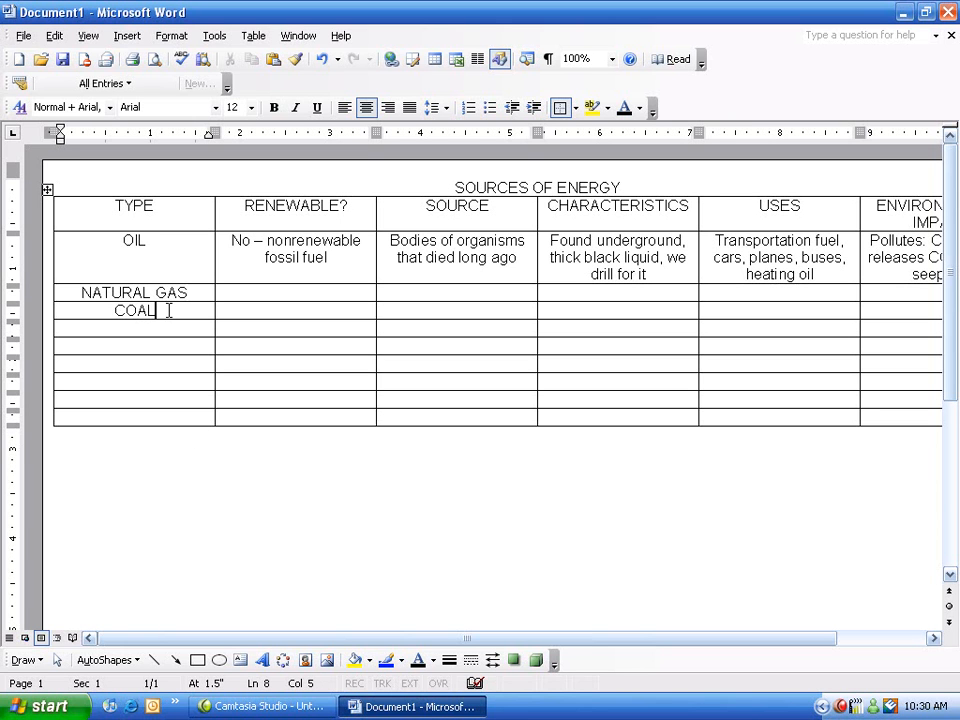
left_click(167, 329)
type("SOLAR")
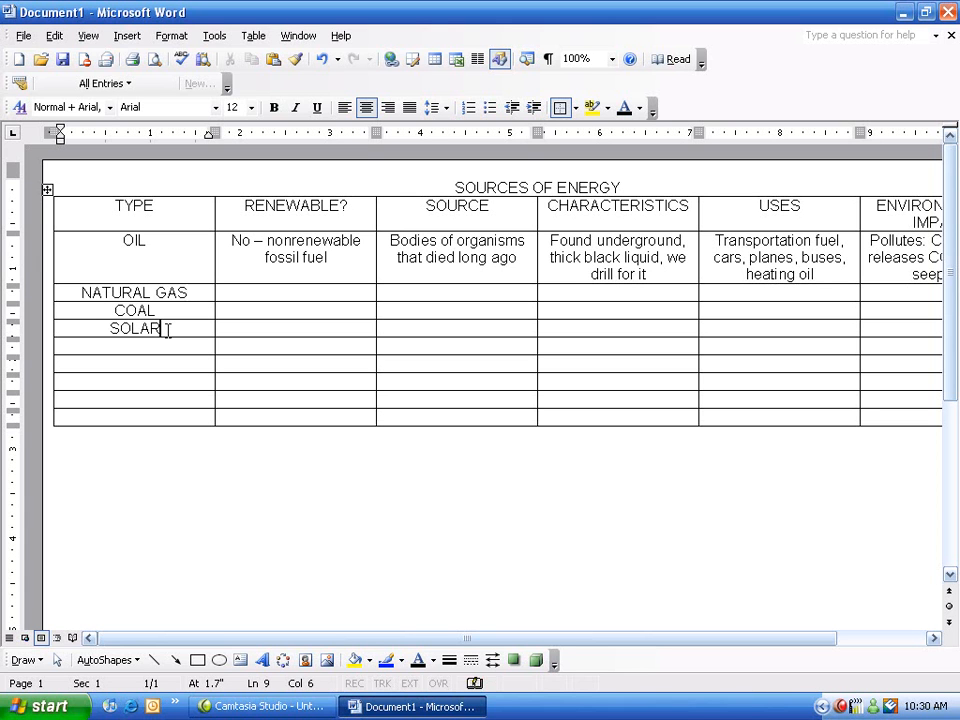
left_click(167, 343)
type("HYDROPOW")
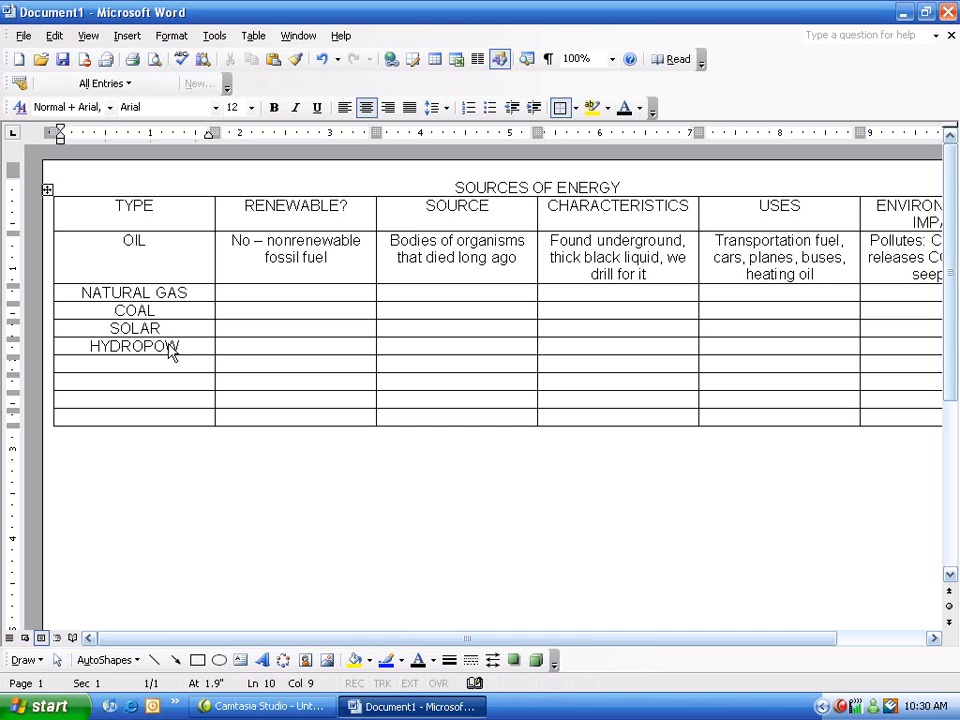
type("ER")
Step: Fill the remaining TYPE cells below HYDROPOWER with BIOMASS FUELS, GEOTHERMAL, WIND and HYDROGEN
left_click(165, 365)
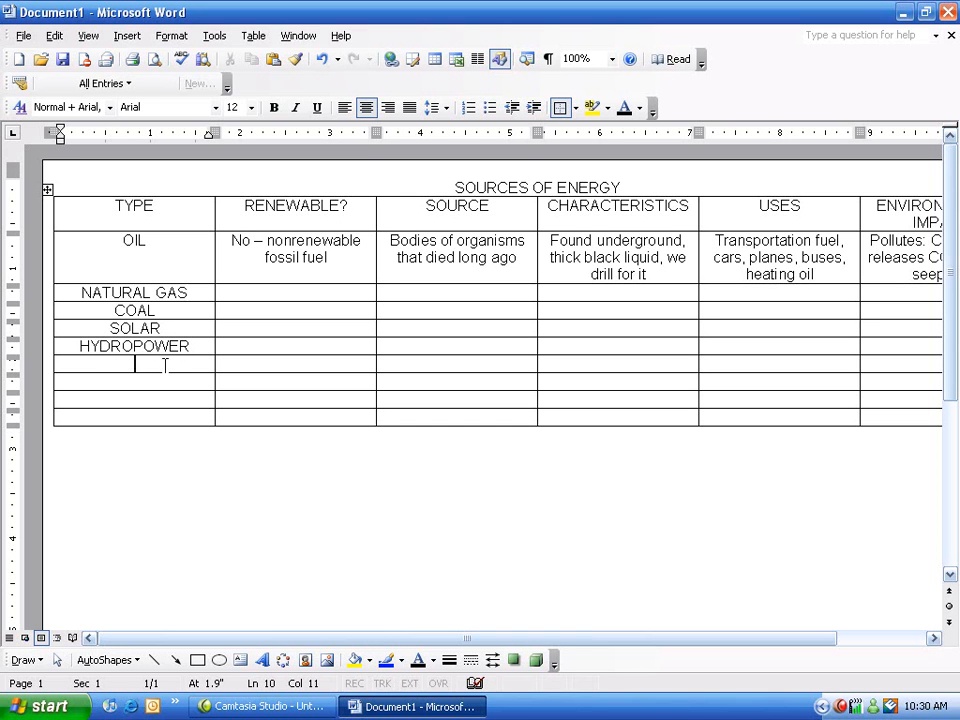
type("BIOMASS FURLS")
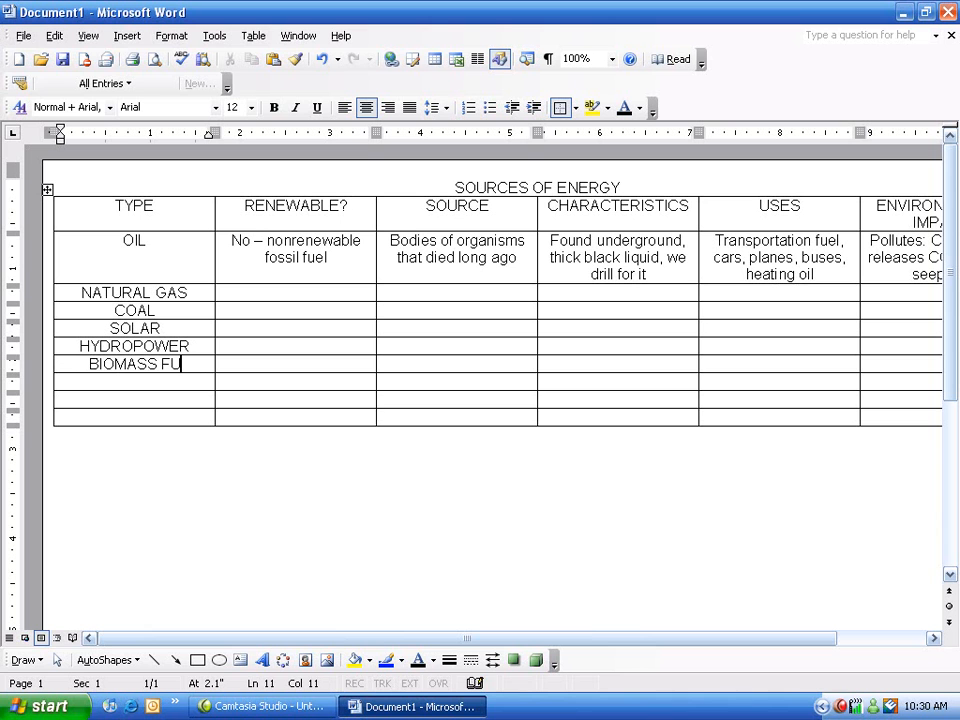
key("BackSpace")
key("BackSpace")
key("BackSpace")
type("ELS")
left_click(164, 381)
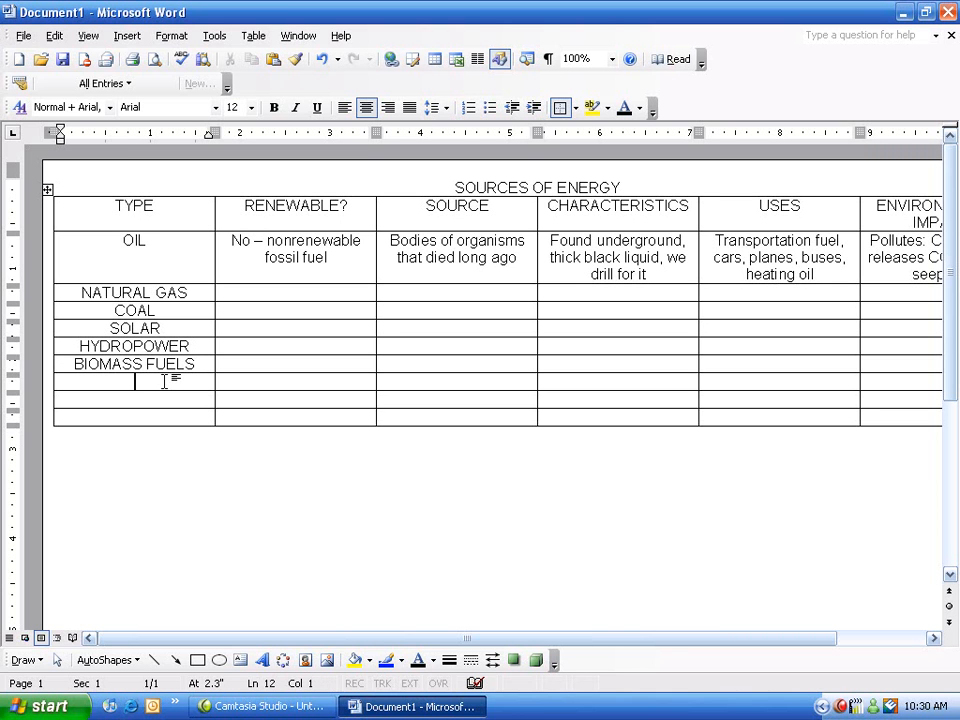
type("GEOTHERMAL")
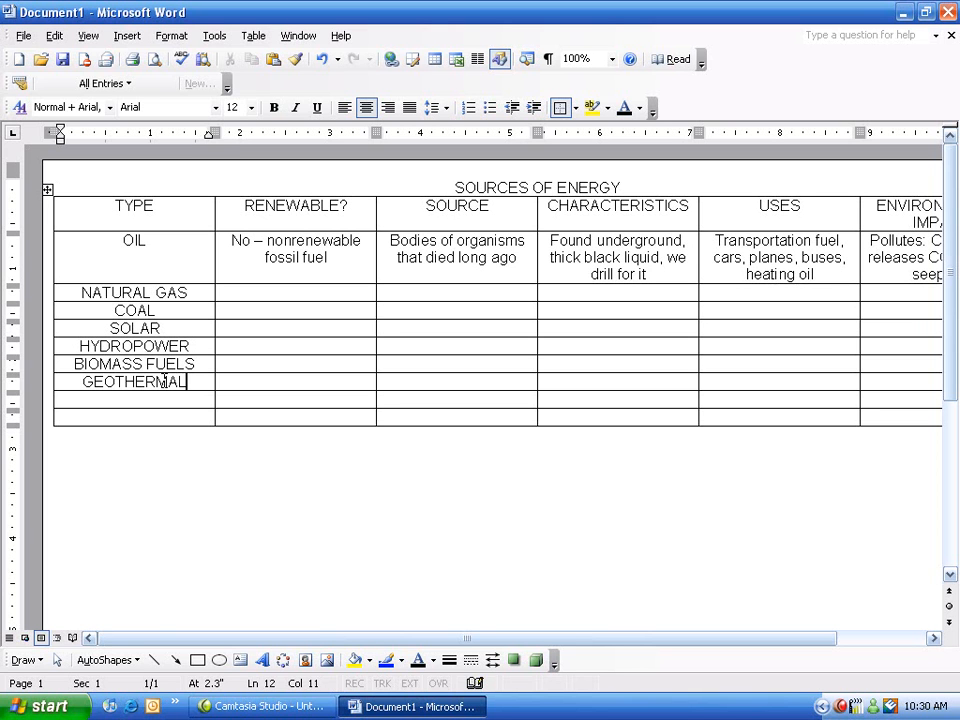
Step: Copy "No – nonrenewable fossil fuel" from the OIL row into the RENEWABLE? cell of the NATURAL GAS row
left_click(268, 298)
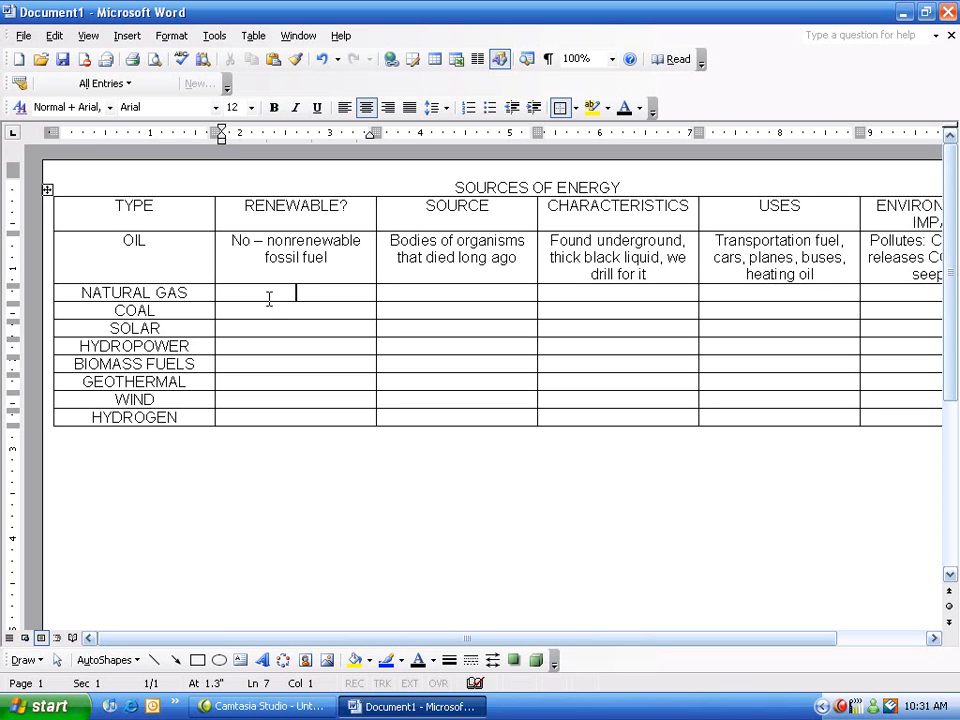
left_click_drag(230, 240, 339, 257)
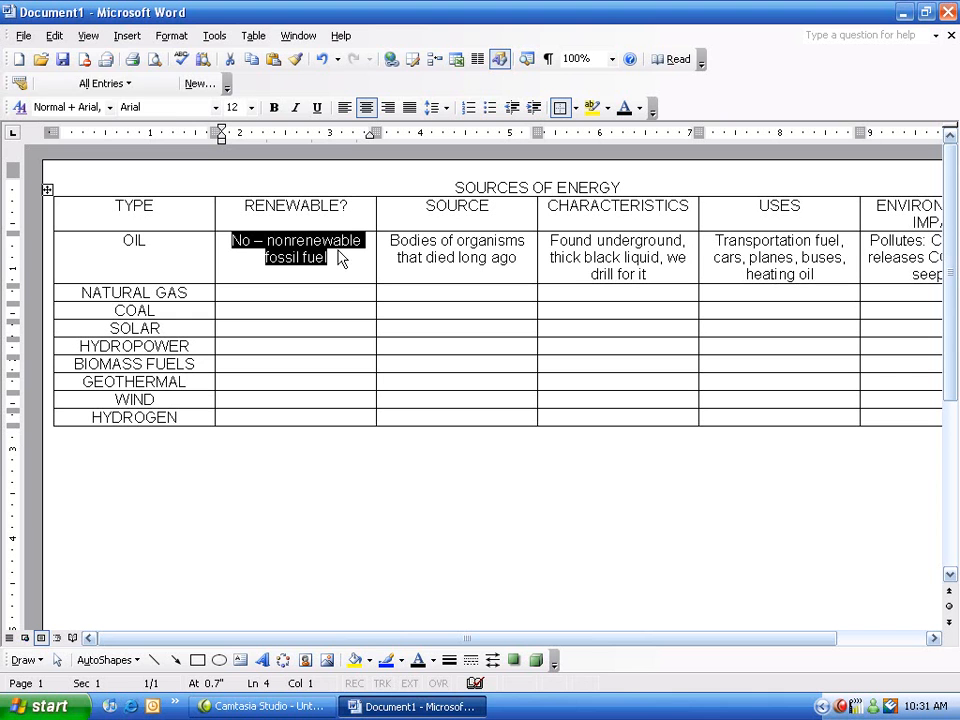
left_click(54, 38)
left_click(60, 98)
left_click(265, 290)
left_click(54, 36)
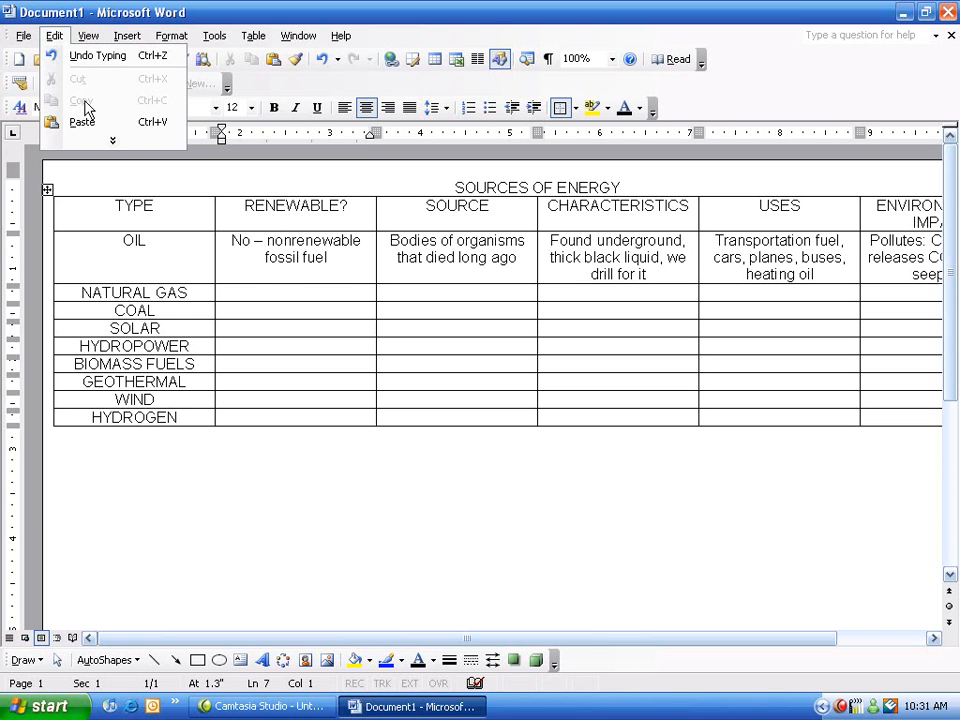
left_click(82, 122)
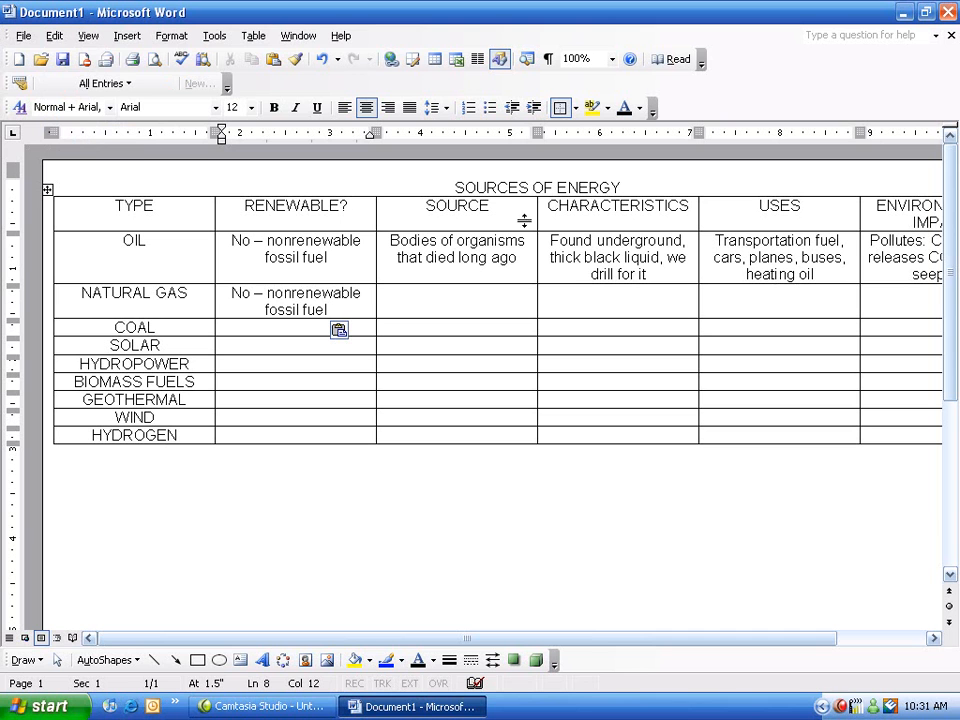
Step: Copy "Bodies of organisms that died long ago" from the OIL row into the SOURCE cell of the NATURAL GAS row
left_click_drag(389, 241, 519, 259)
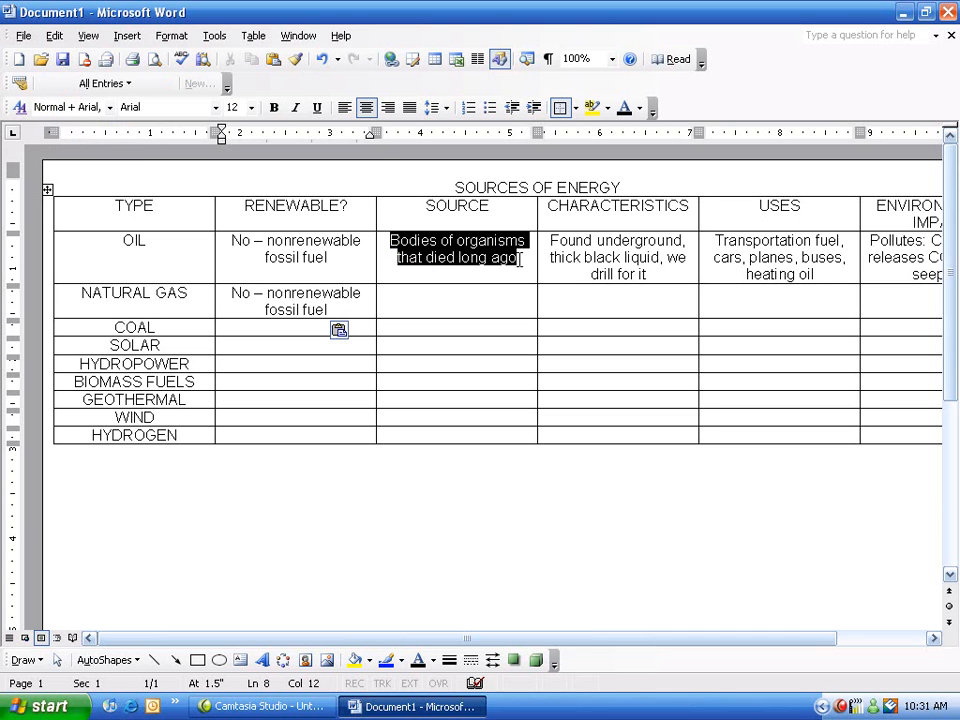
left_click(57, 37)
left_click(82, 99)
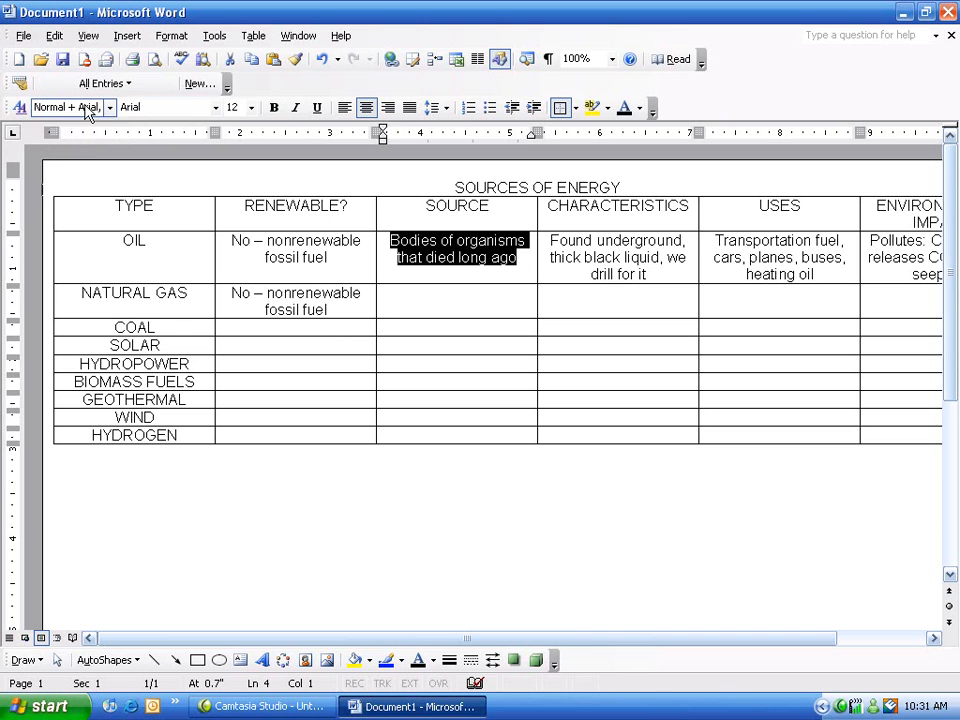
left_click(398, 301)
left_click(57, 37)
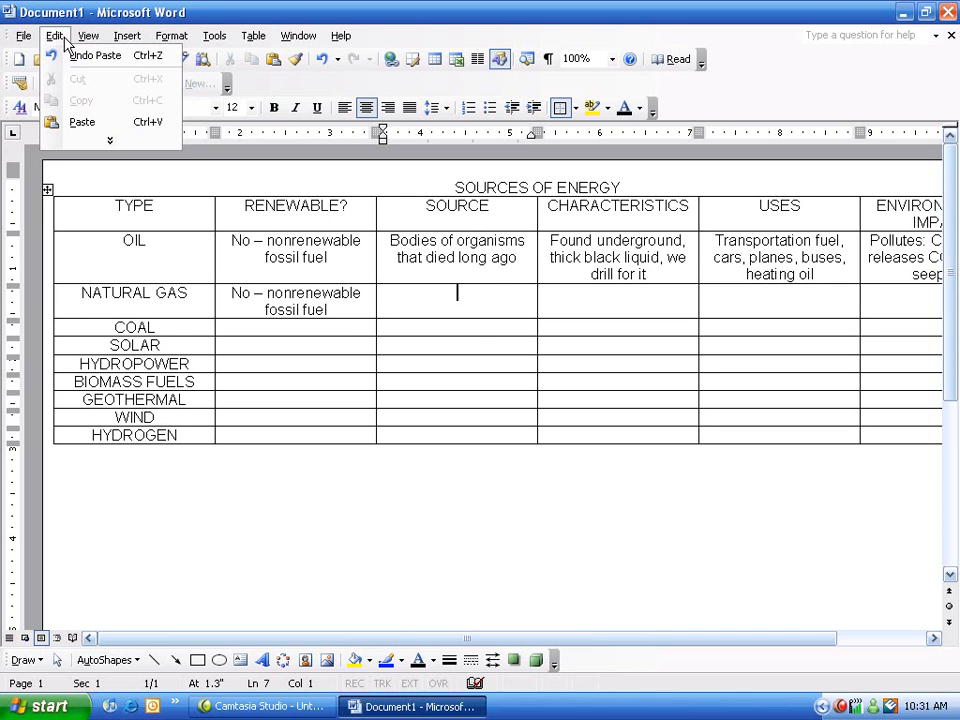
left_click(82, 121)
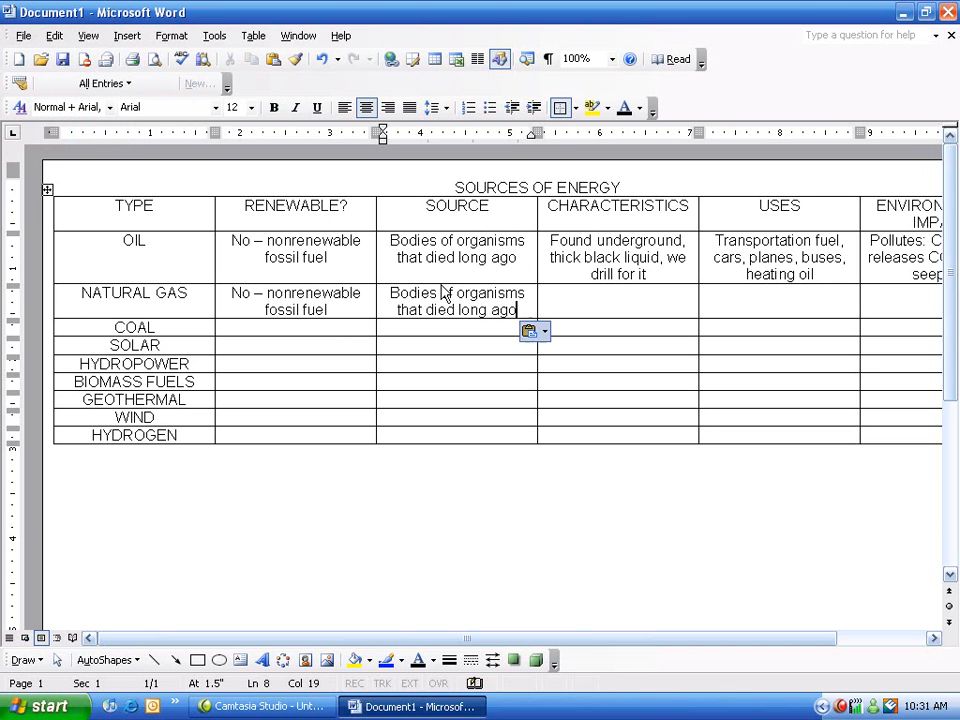
Step: Enter "Mixture of gasrs found underground, very explosive, piped to where it's needed" under CHARACTERISTICS in the NATURAL GAS row
left_click(598, 298)
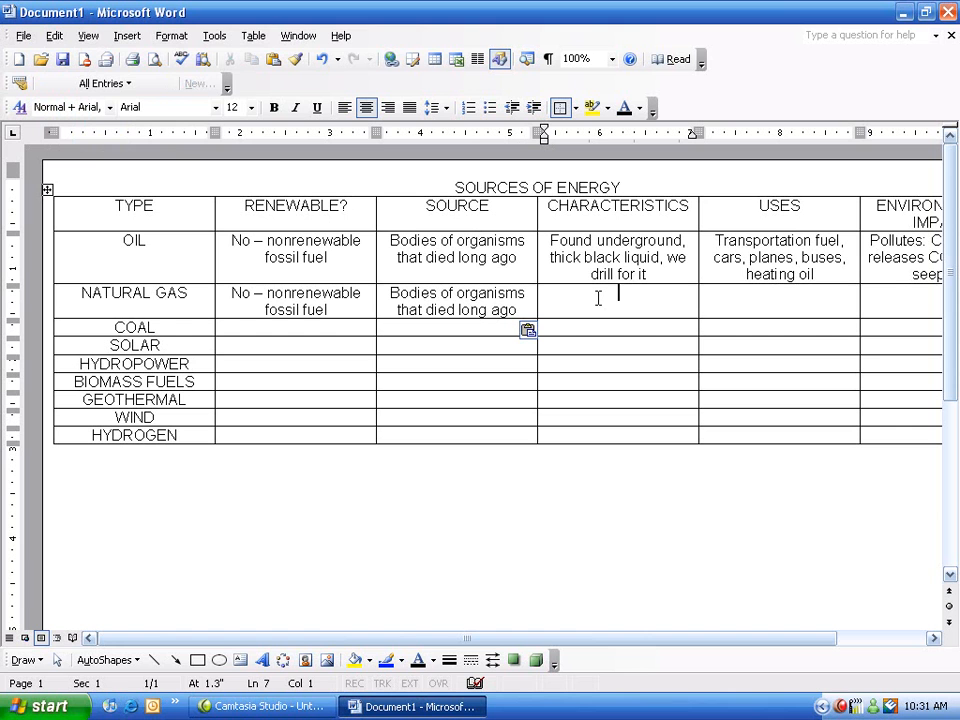
type("Mixtu")
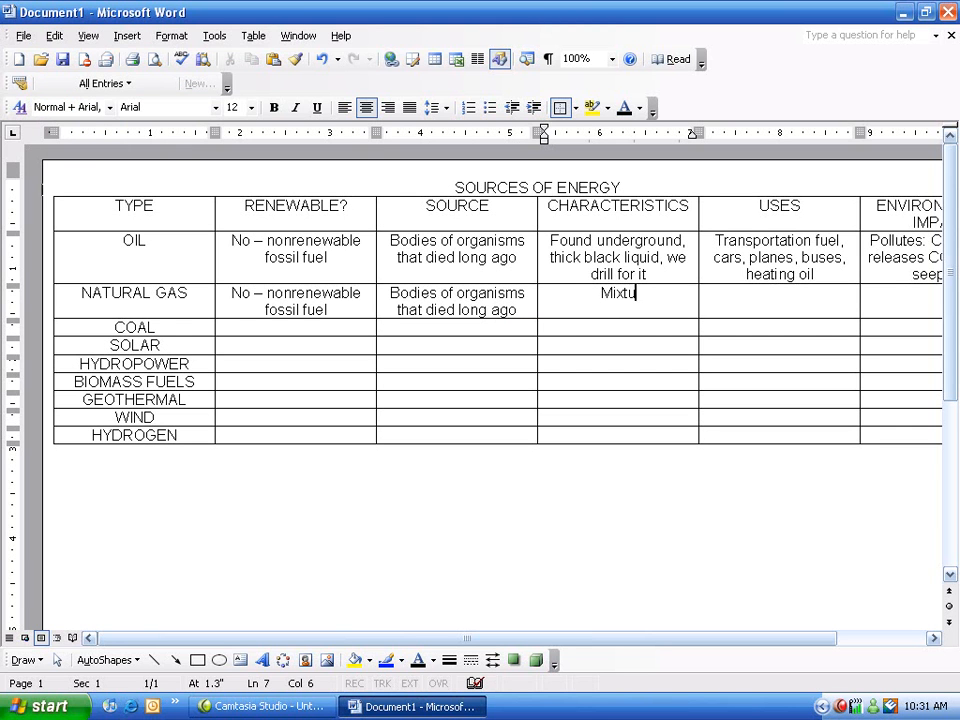
type("re of gas")
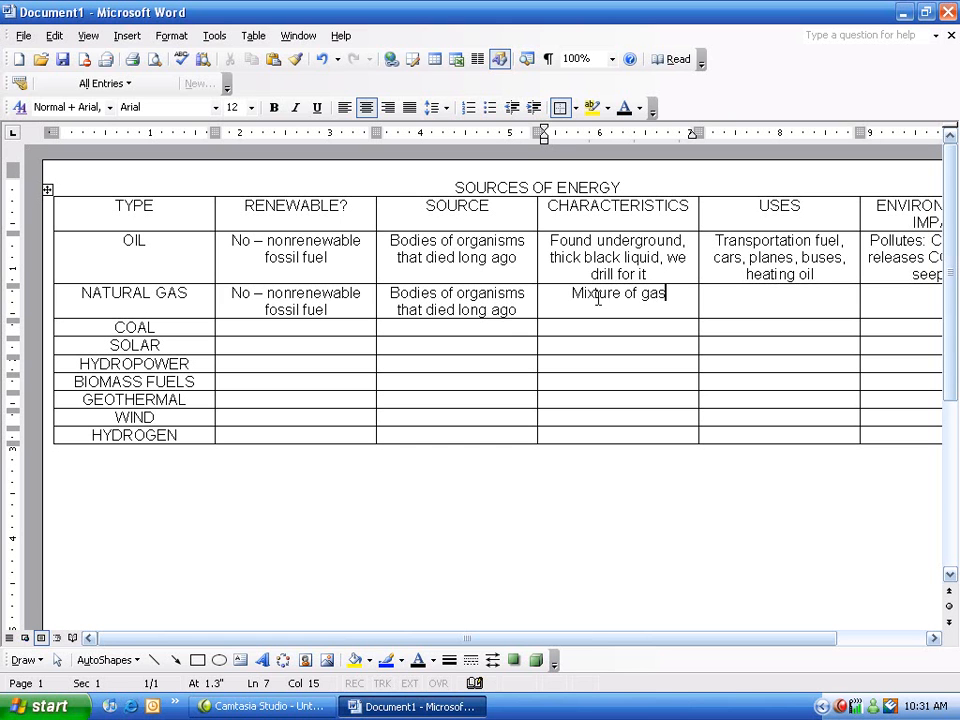
type("rs found ")
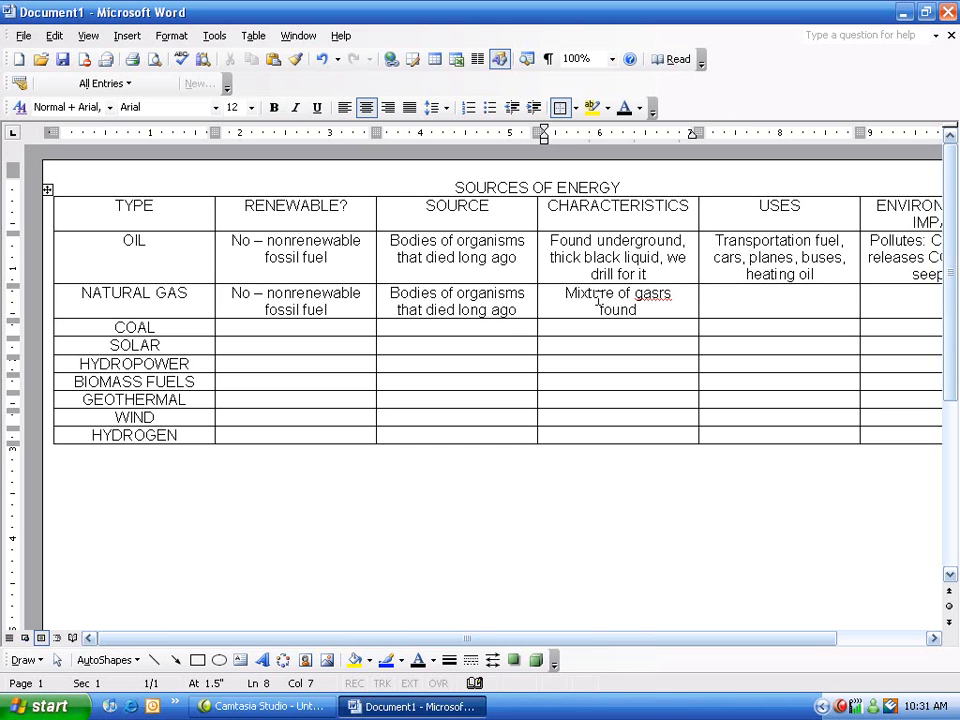
type("undergroun")
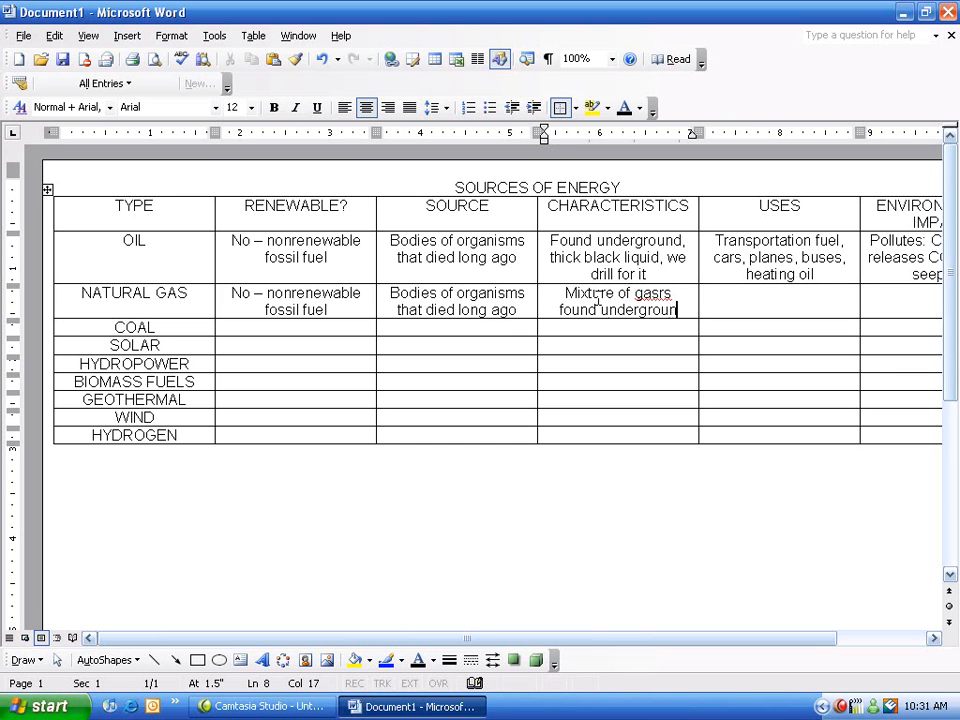
type("d, very ")
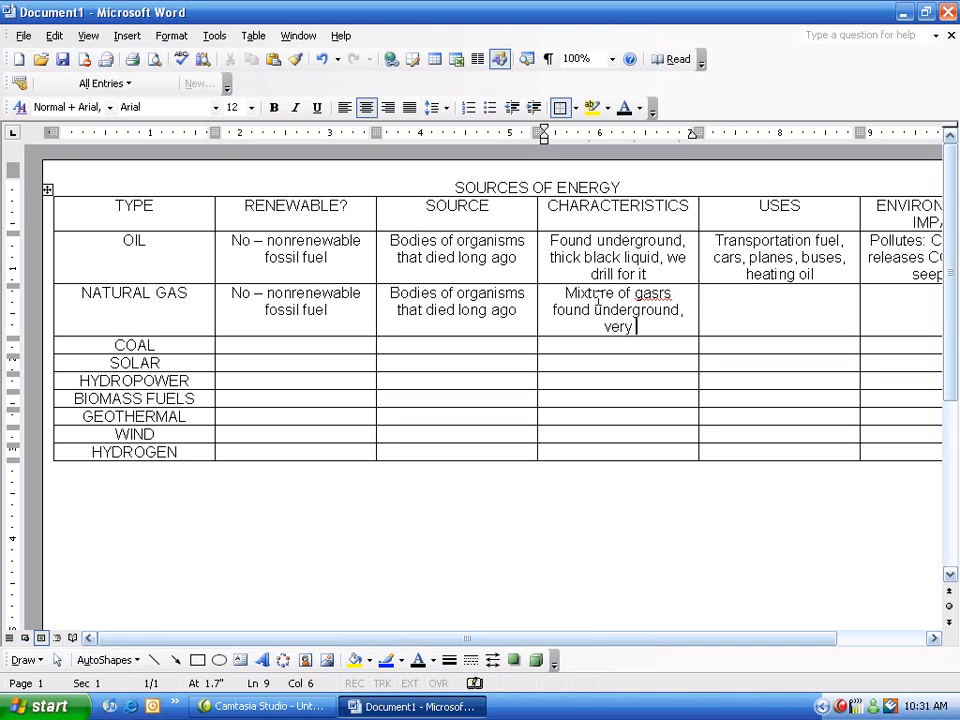
type("explosive")
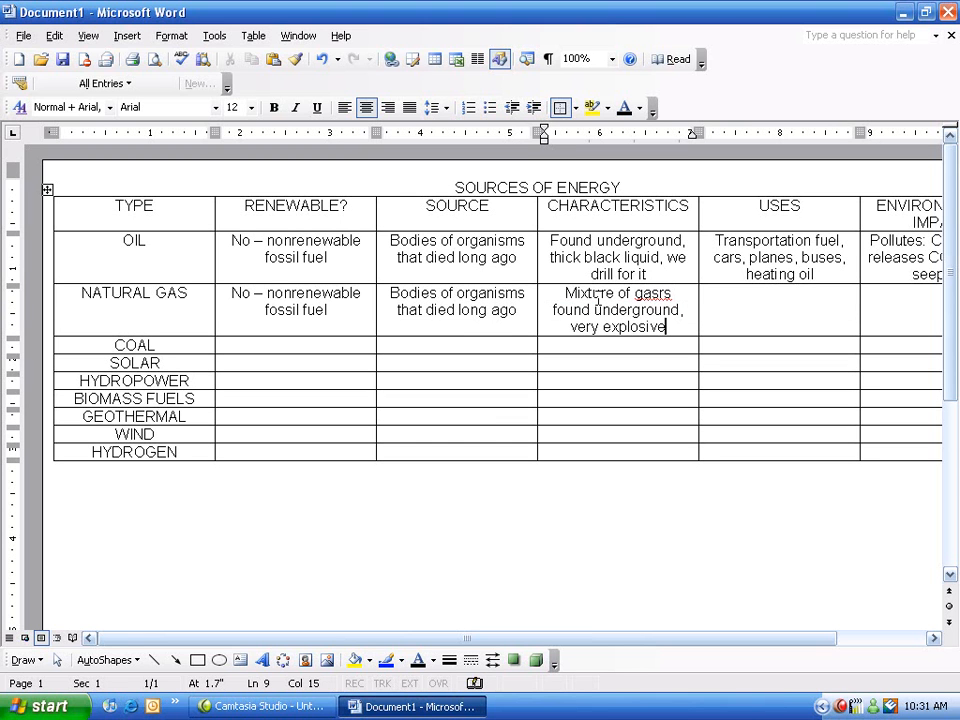
type(", piped t")
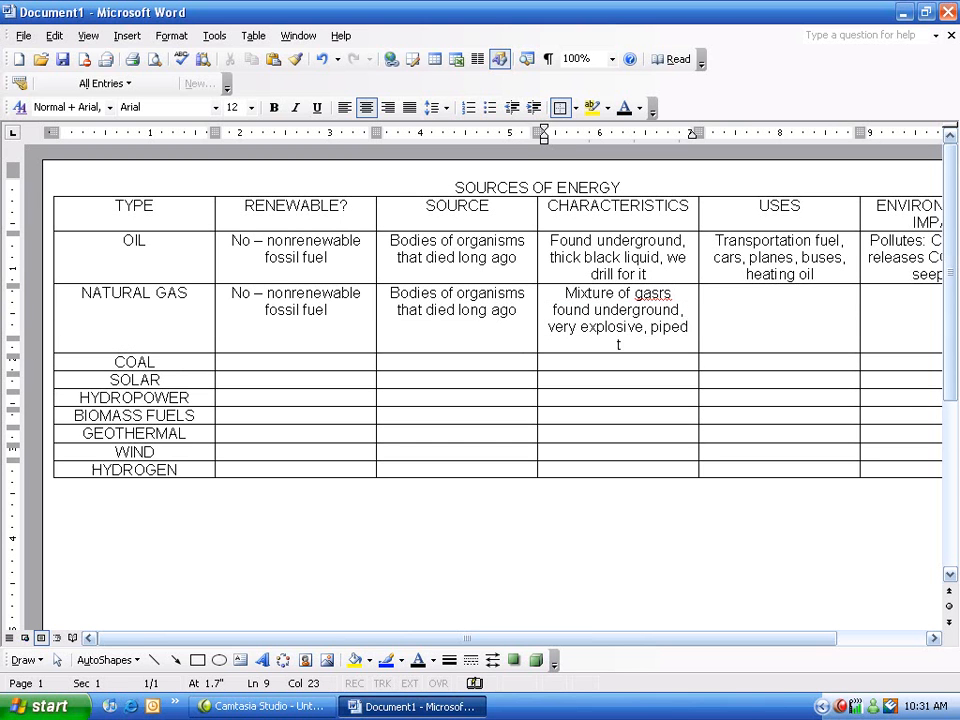
type("o where i")
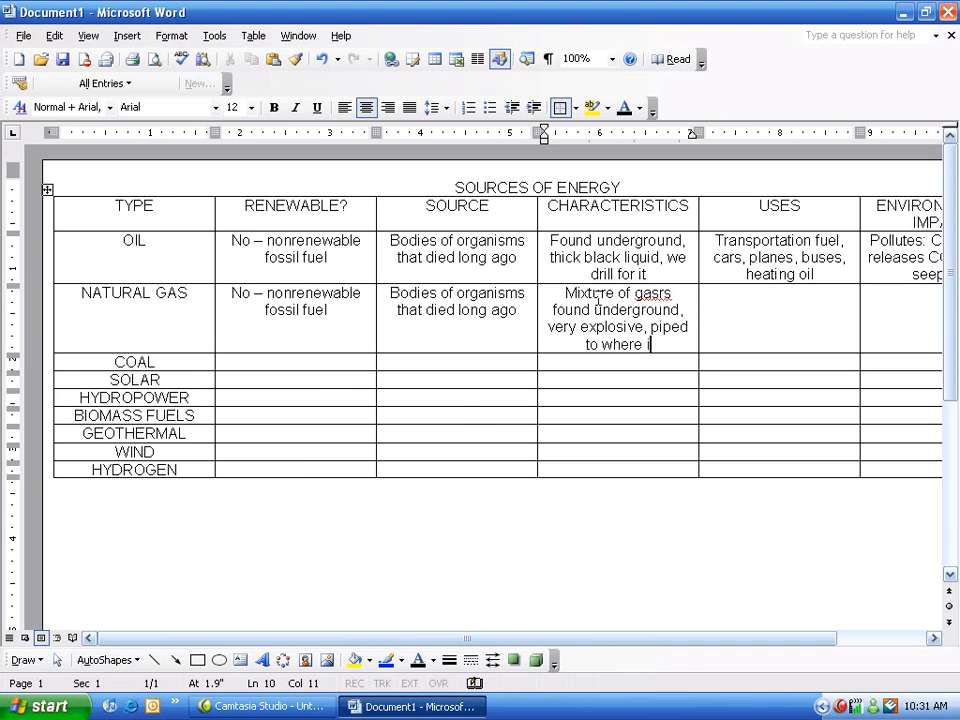
type("t's")
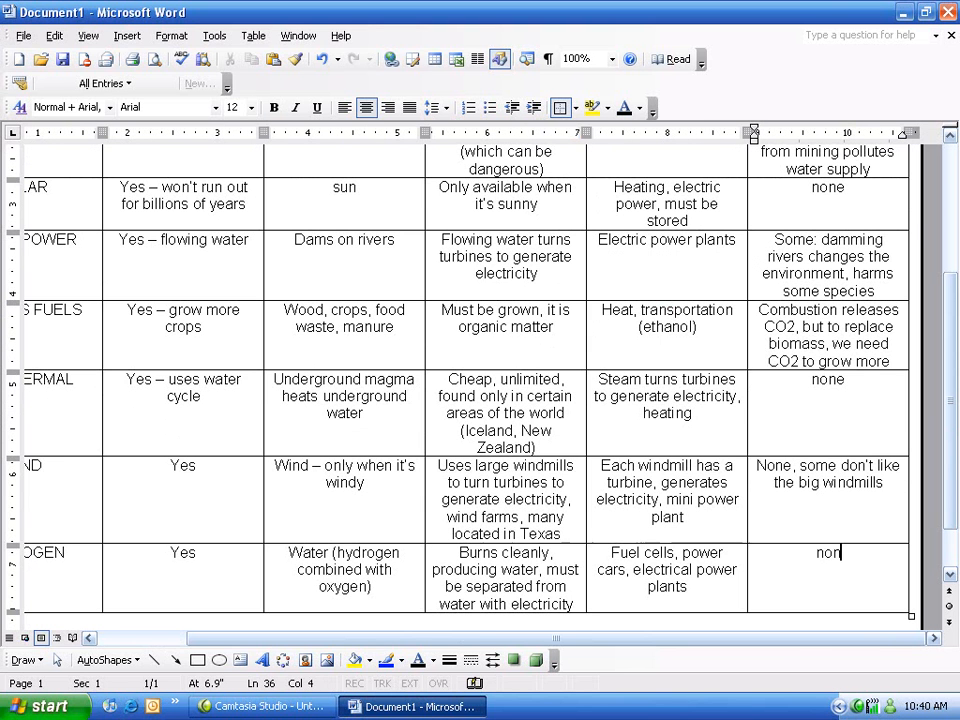
Step: Complete the entry "none" under ENVIRONMENTAL IMPACT in the HYDROGEN row and check the page layout in print preview
type("e")
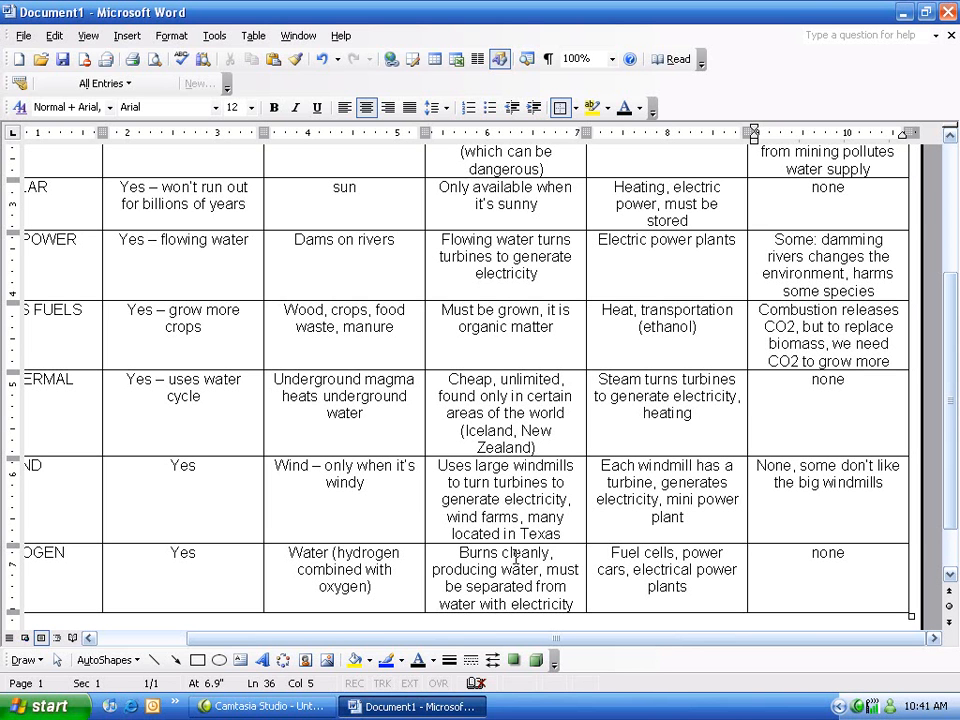
left_click(155, 61)
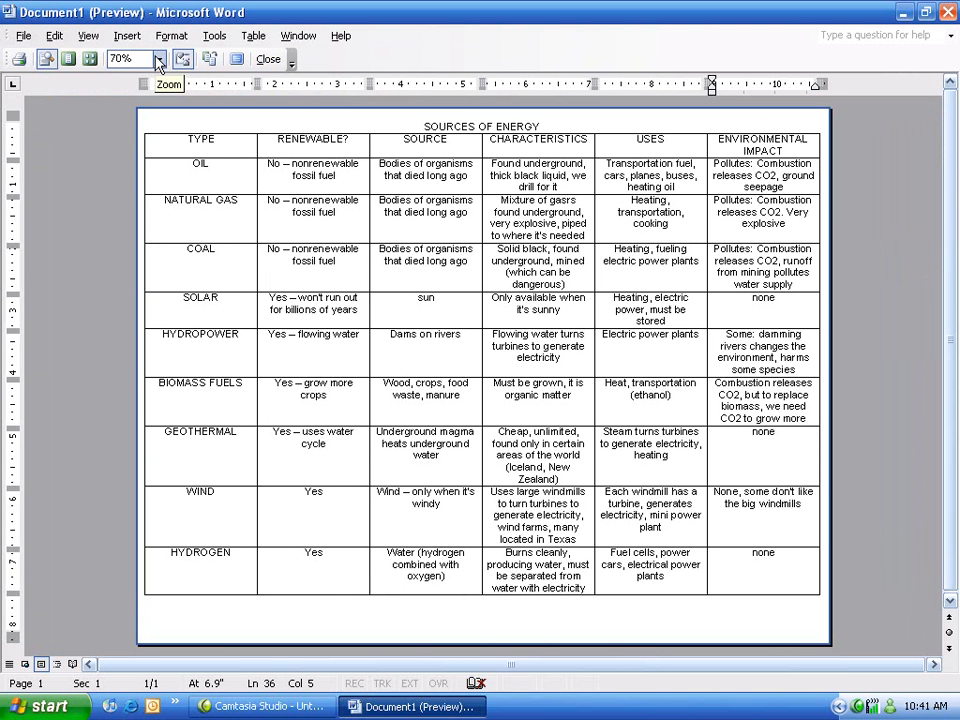
left_click(268, 60)
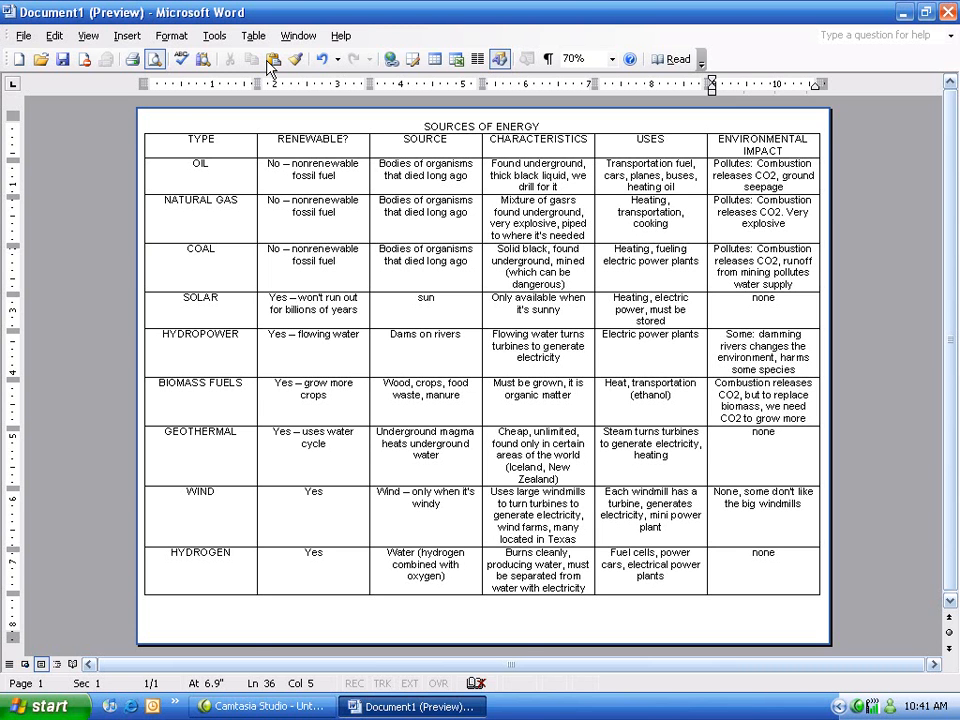
key("Escape")
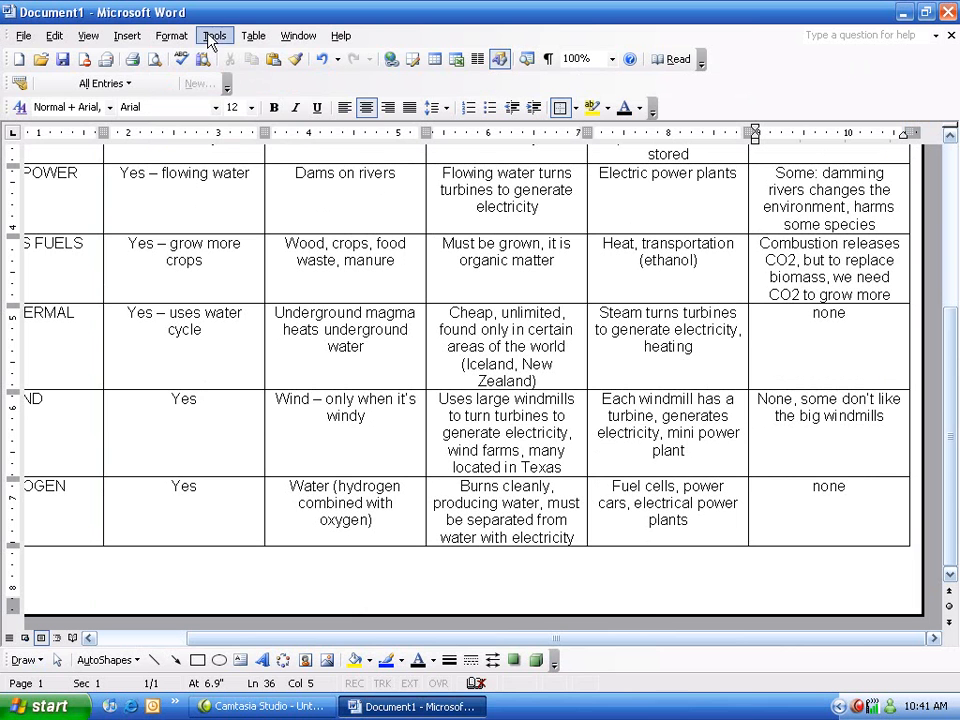
Step: Run the spelling and grammar check and replace "gasrs" with "gases" in the NATURAL GAS row
left_click(213, 37)
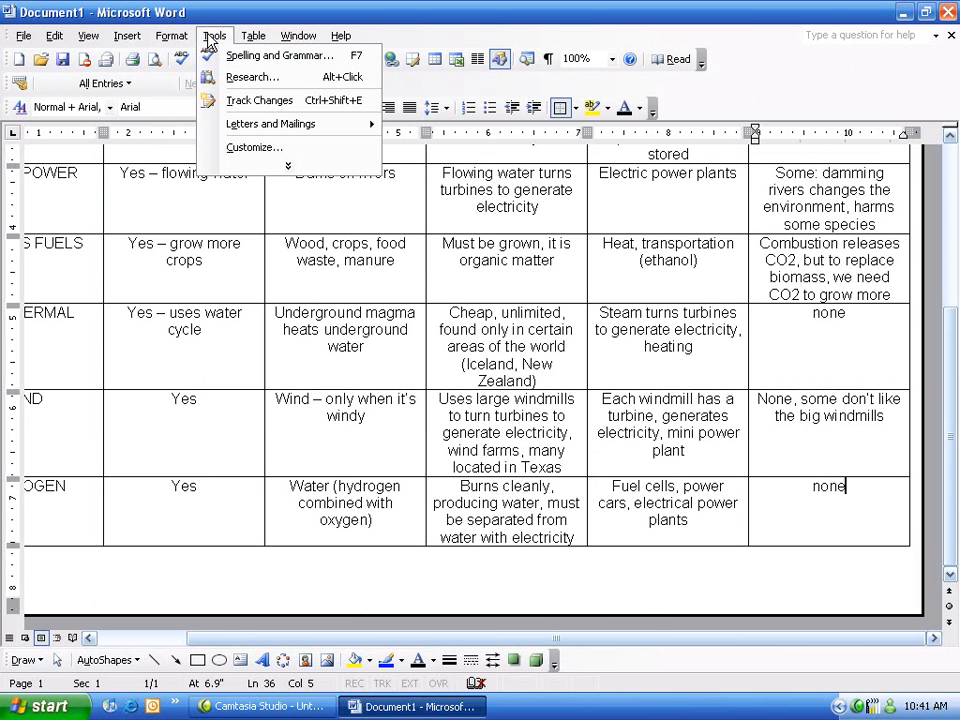
left_click(256, 56)
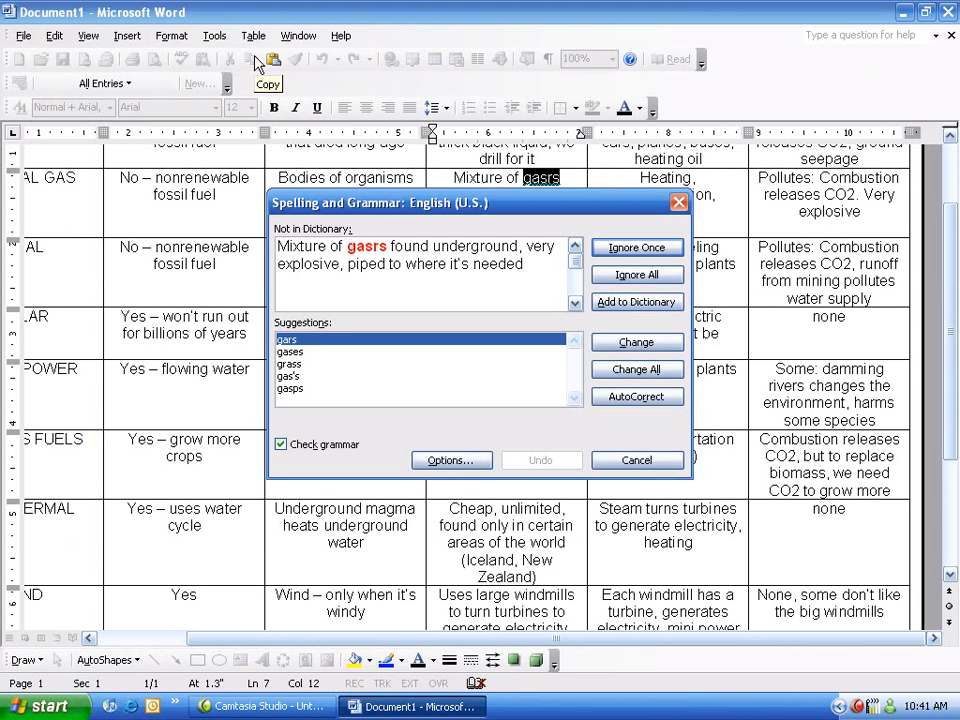
left_click(289, 352)
left_click(615, 343)
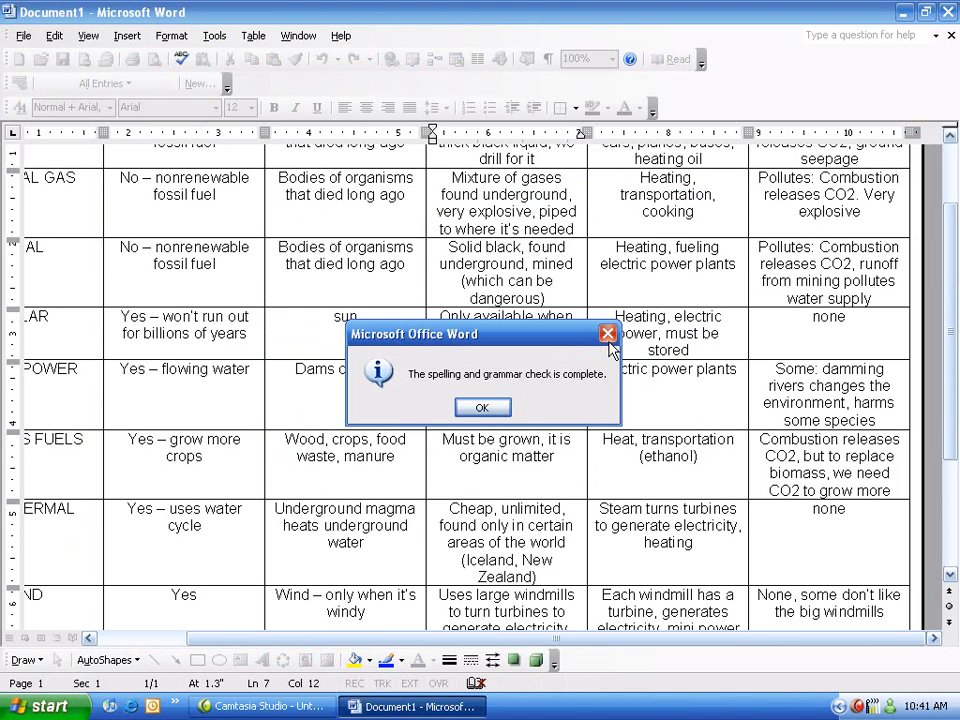
left_click(484, 408)
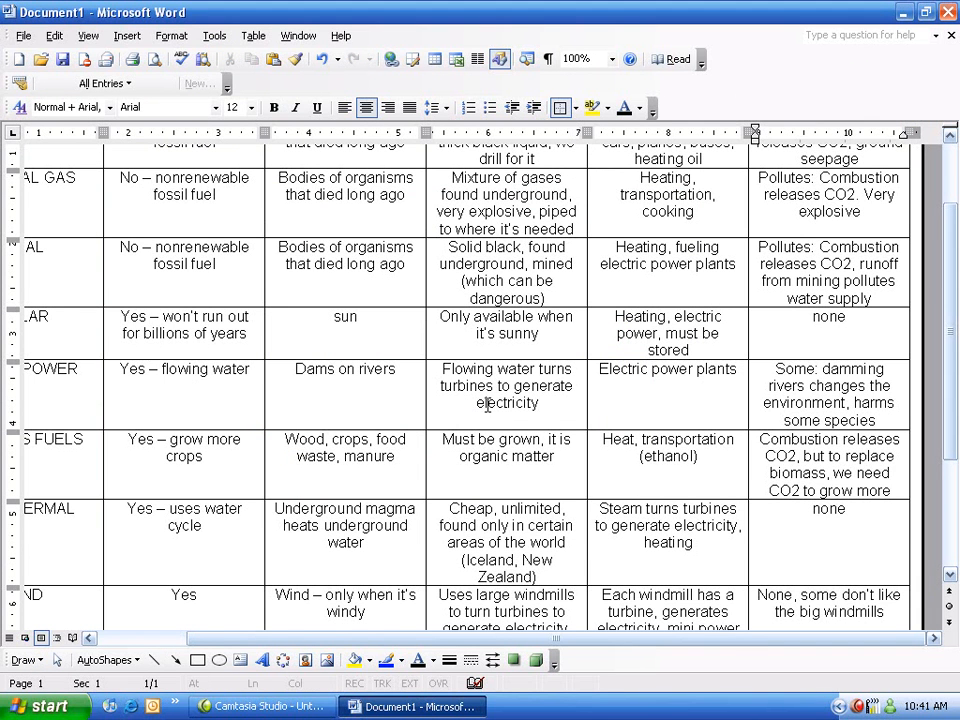
Step: Format the title SOURCES OF ENERGY as bold 18-point text
scroll(487, 404, "up", 3)
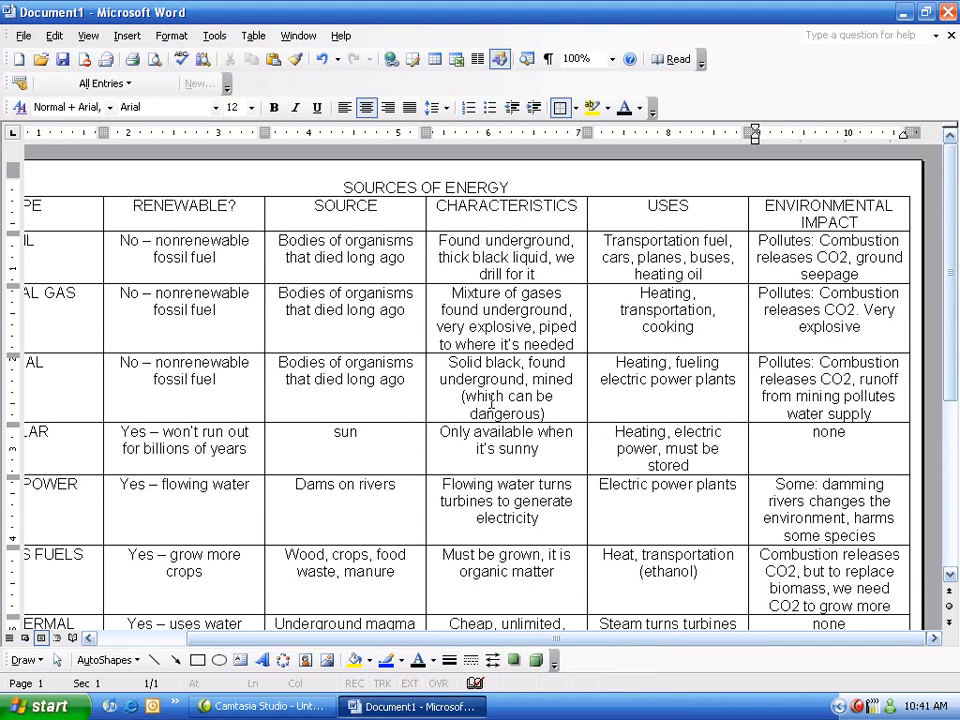
triple_click(338, 186)
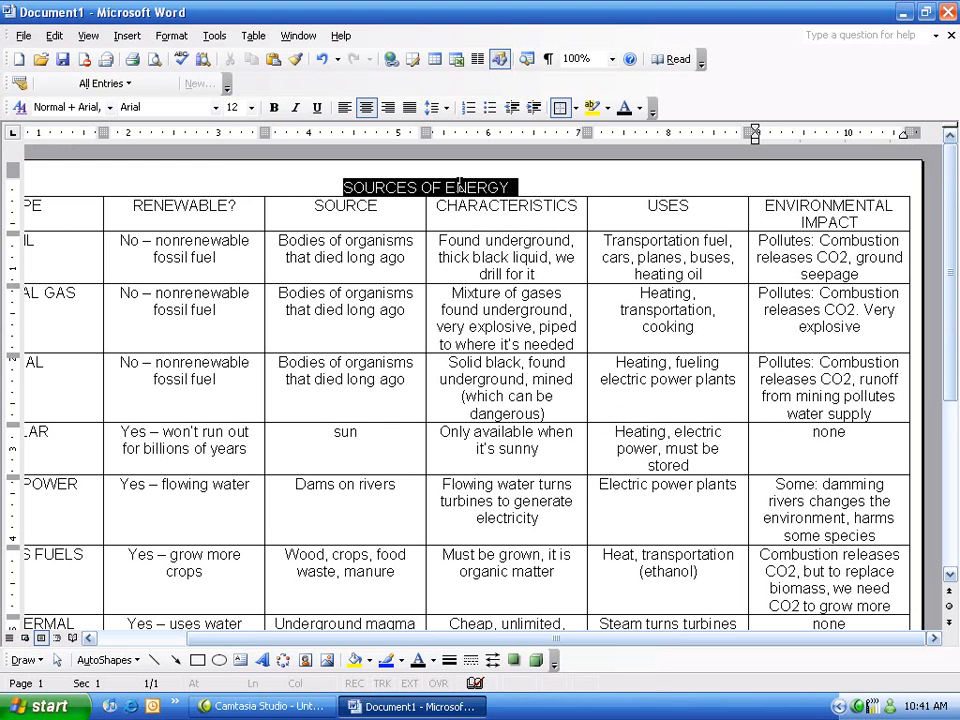
left_click(251, 107)
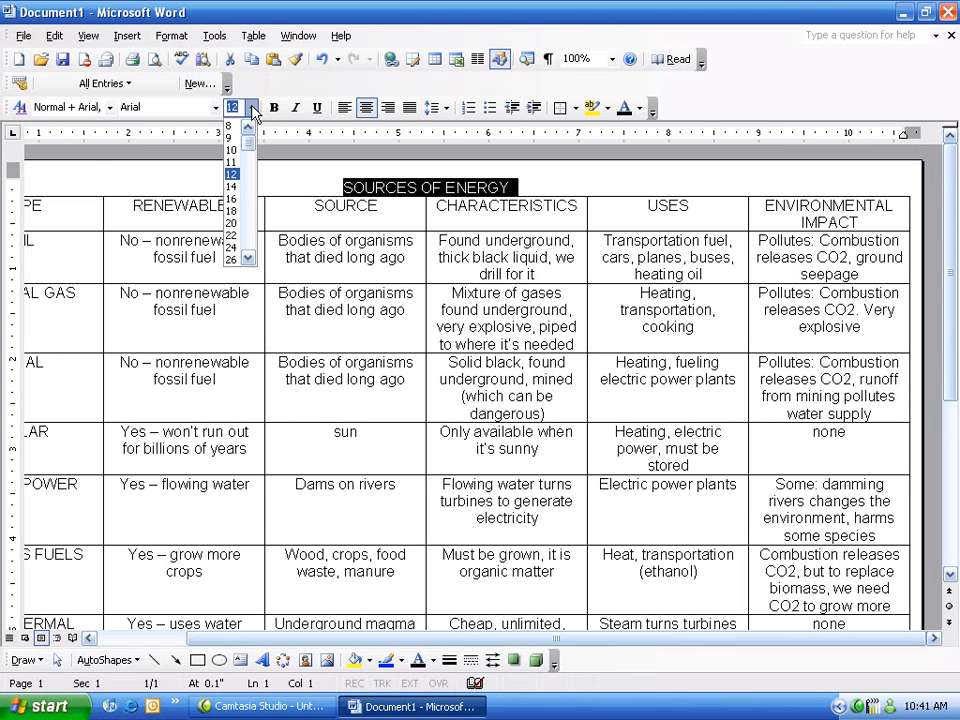
left_click(232, 211)
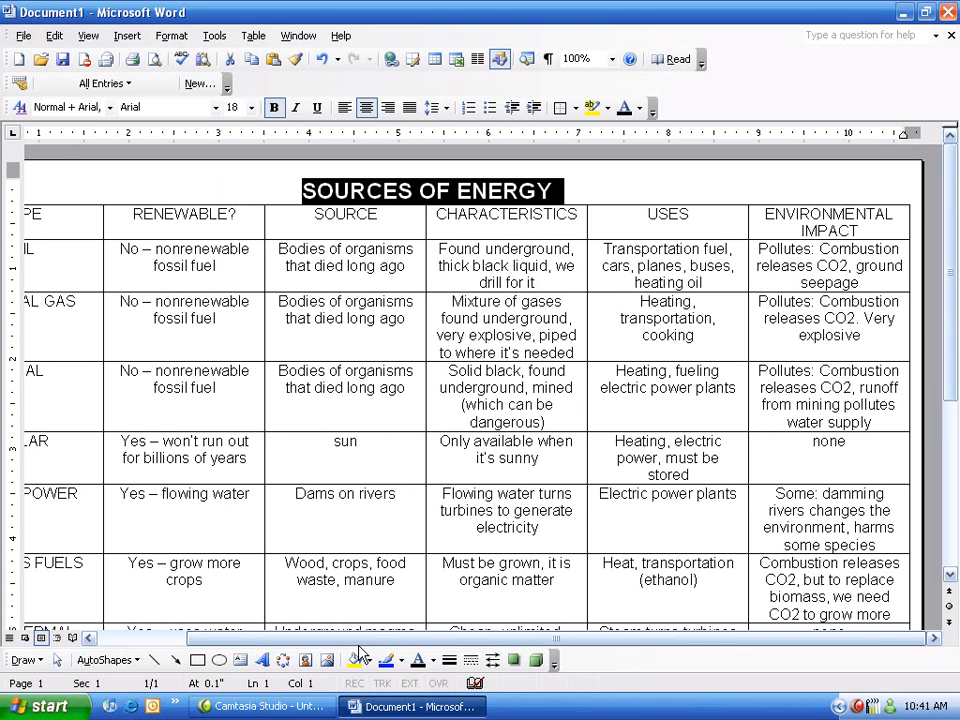
Step: Make the table's header row from TYPE to ENVIRONMENTAL IMPACT bold and check the page in print preview
left_click_drag(223, 637, 135, 637)
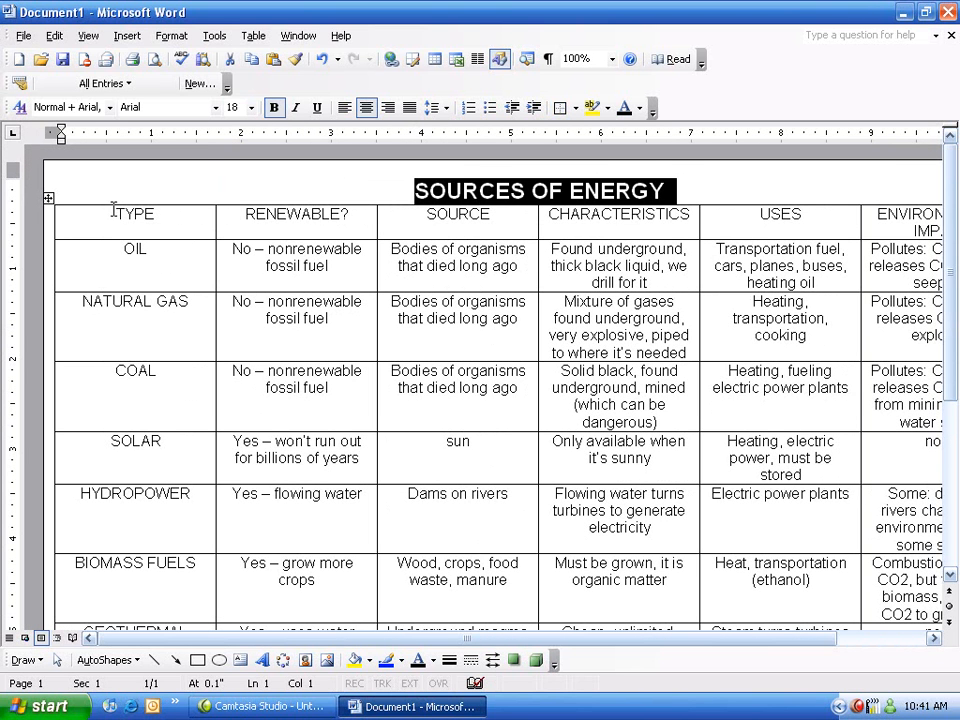
left_click_drag(113, 210, 900, 220)
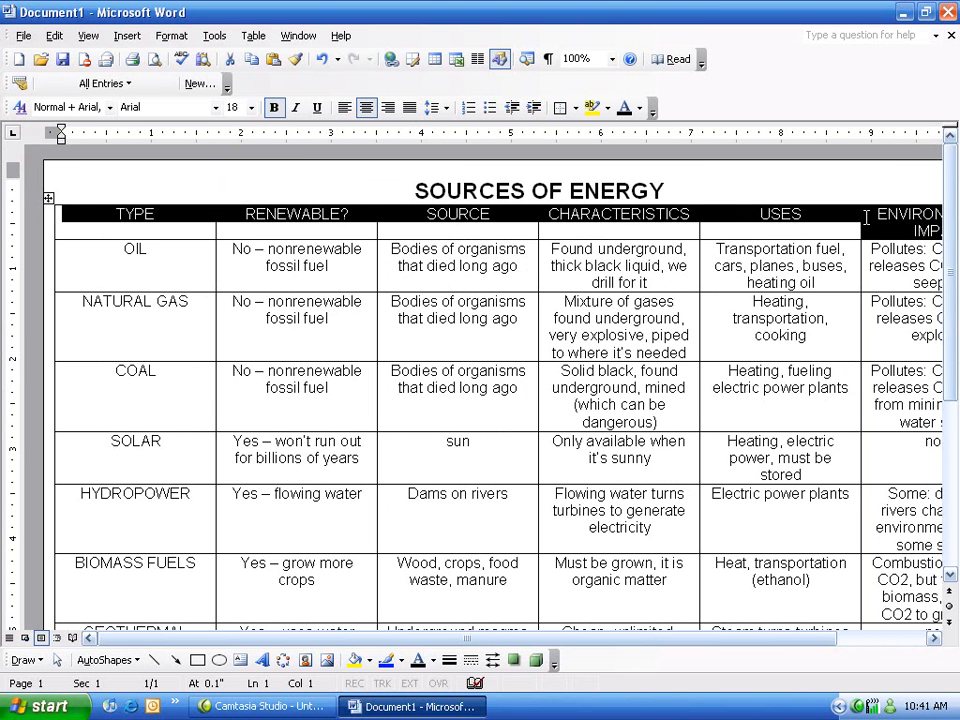
left_click(272, 107)
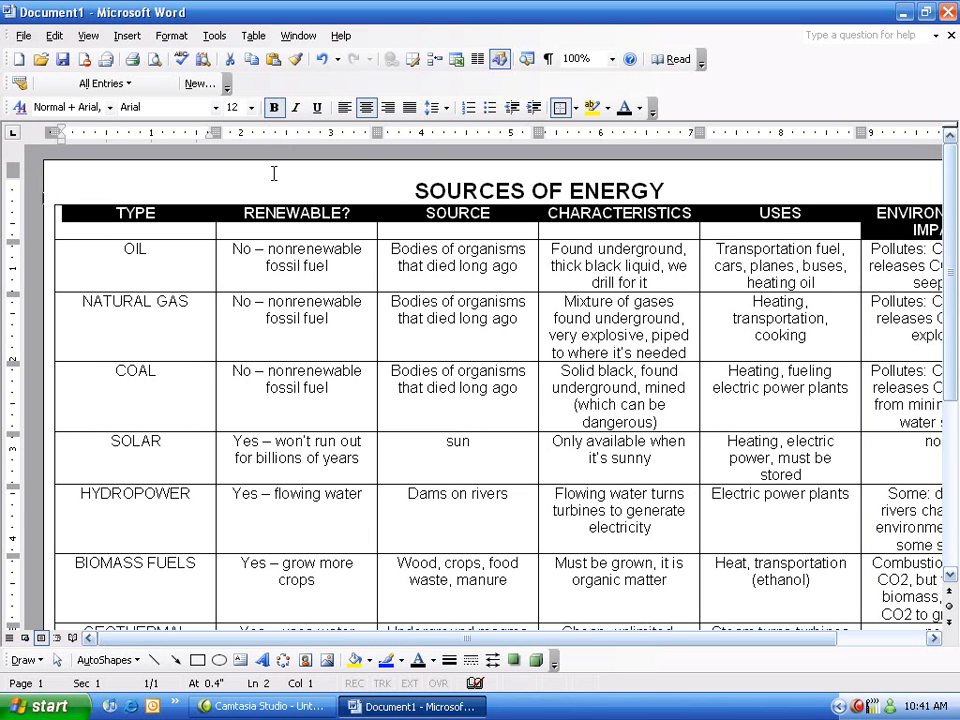
left_click(156, 61)
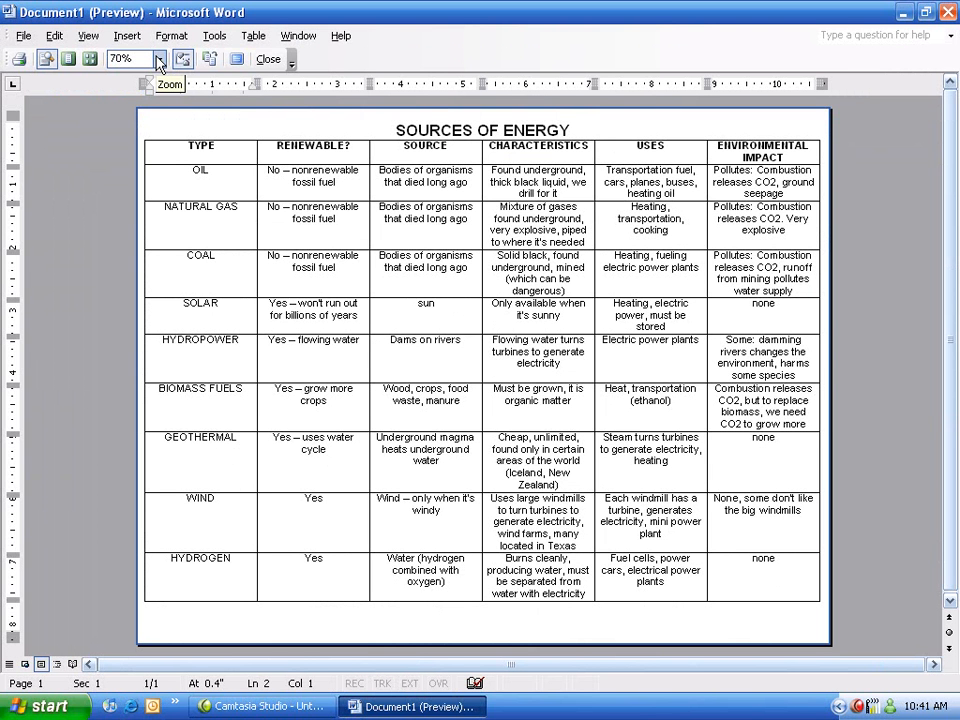
left_click(268, 60)
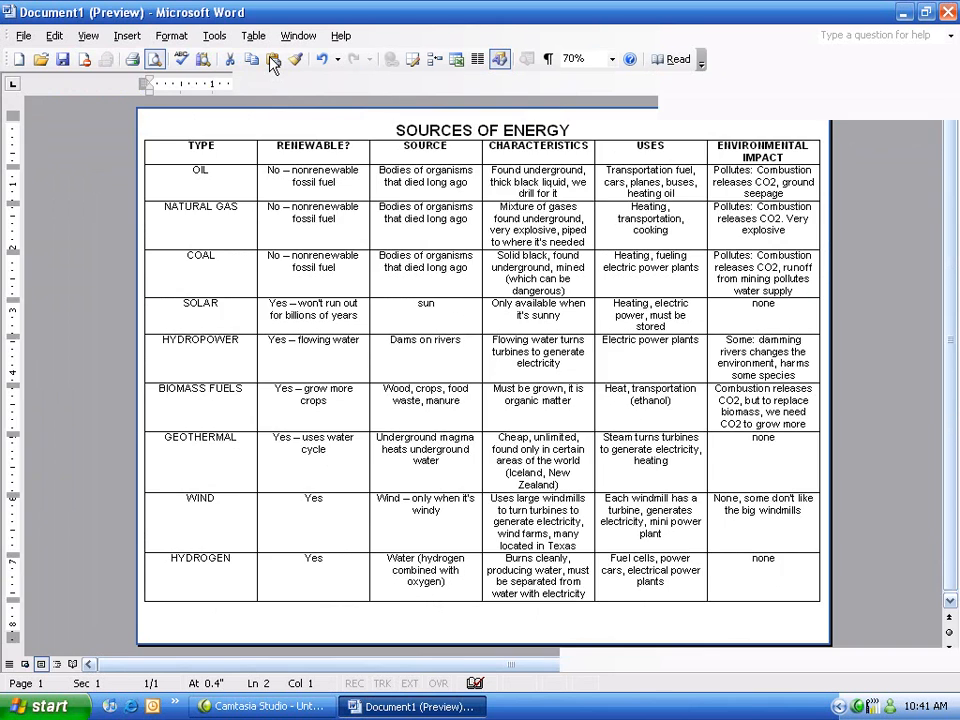
Step: Save the document to the Desktop as a Word Document named SOURCES OF ENERGY, replacing the existing file
left_click(24, 37)
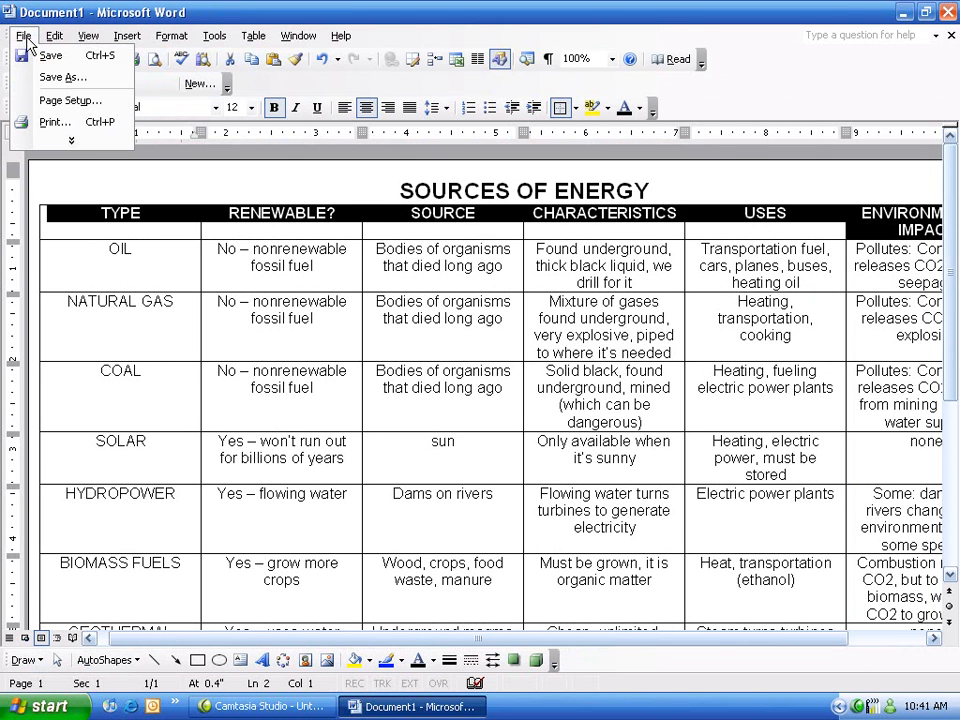
left_click(58, 75)
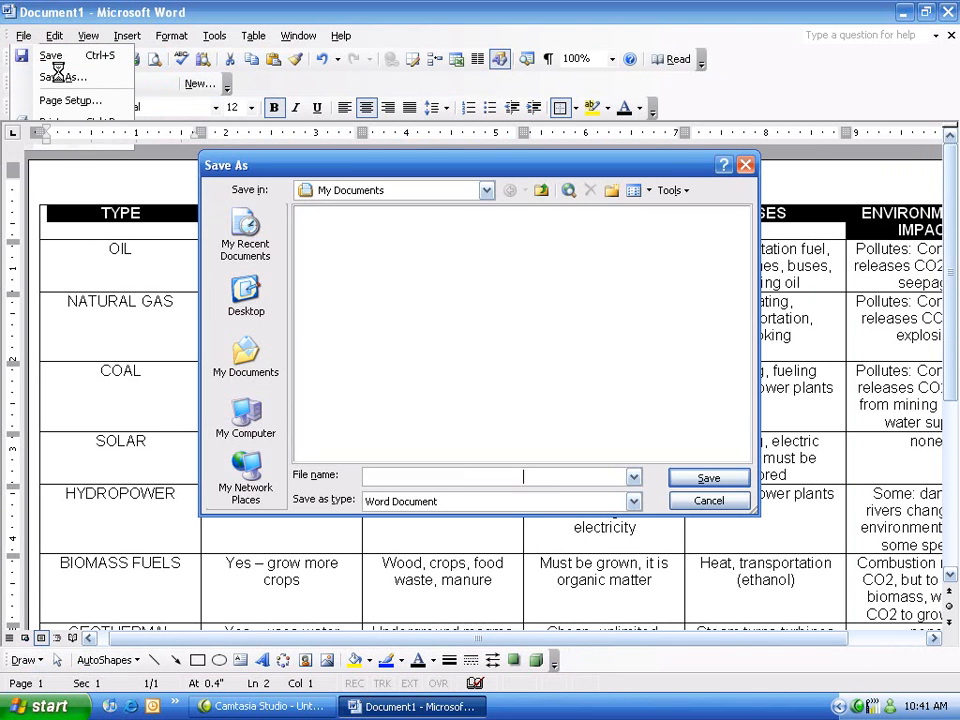
left_click(246, 295)
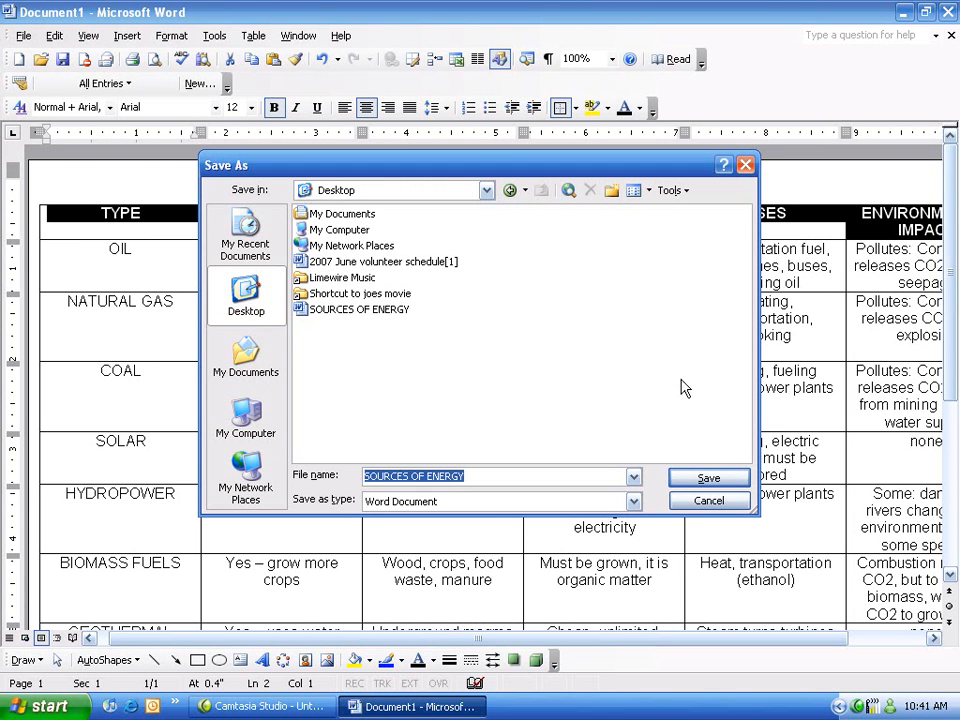
left_click(720, 482)
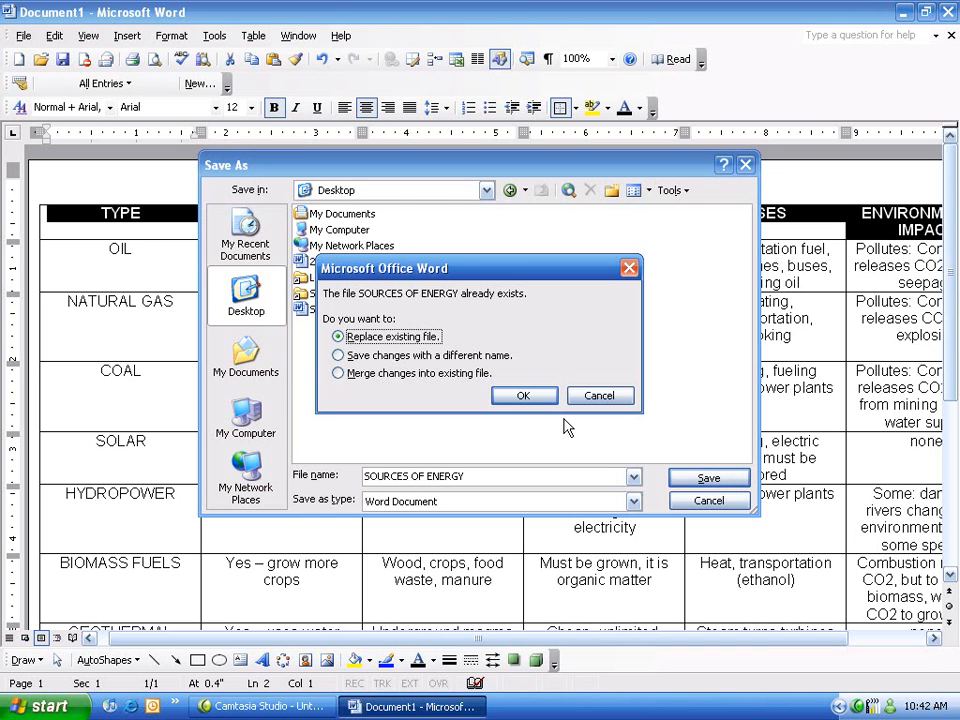
left_click(541, 398)
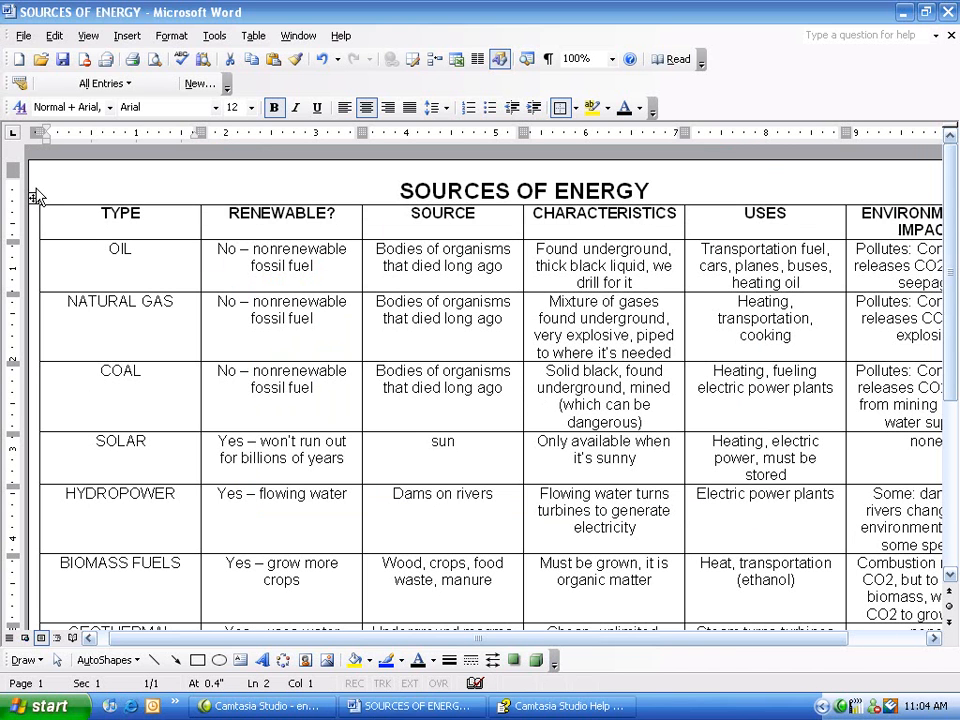
Step: Print one copy of all pages of the document on the HP Officejet 6300 series printer
left_click(22, 38)
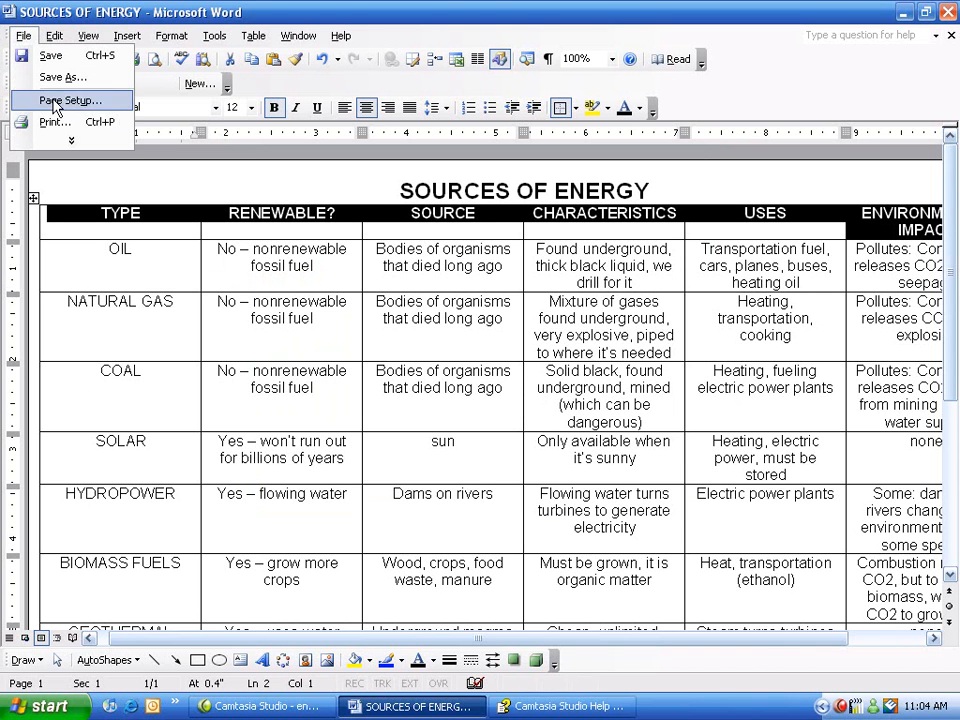
left_click(62, 124)
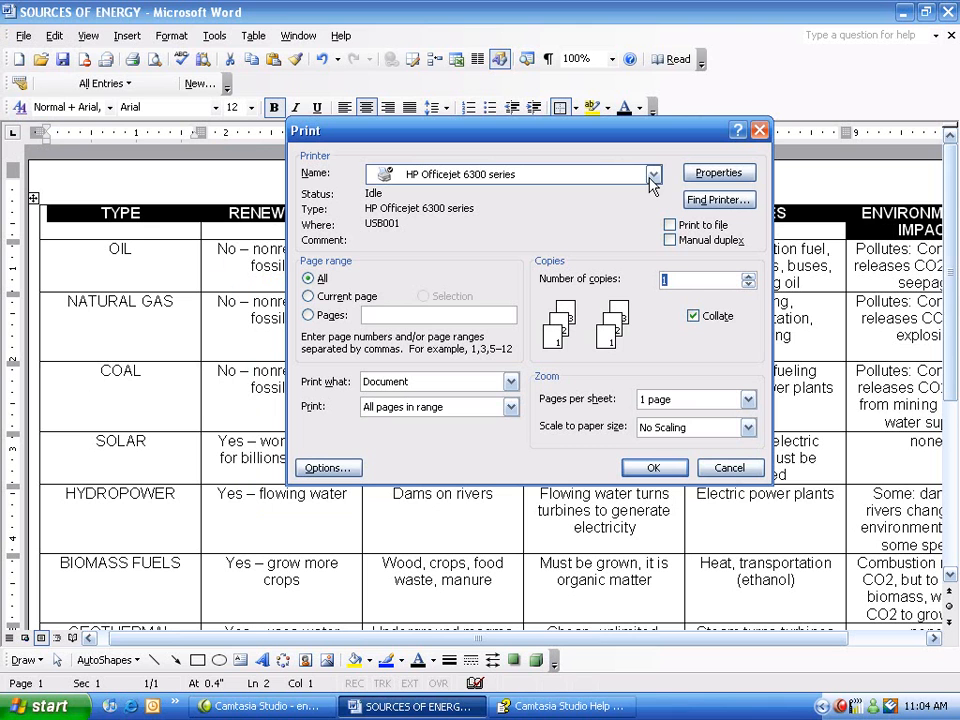
left_click(653, 470)
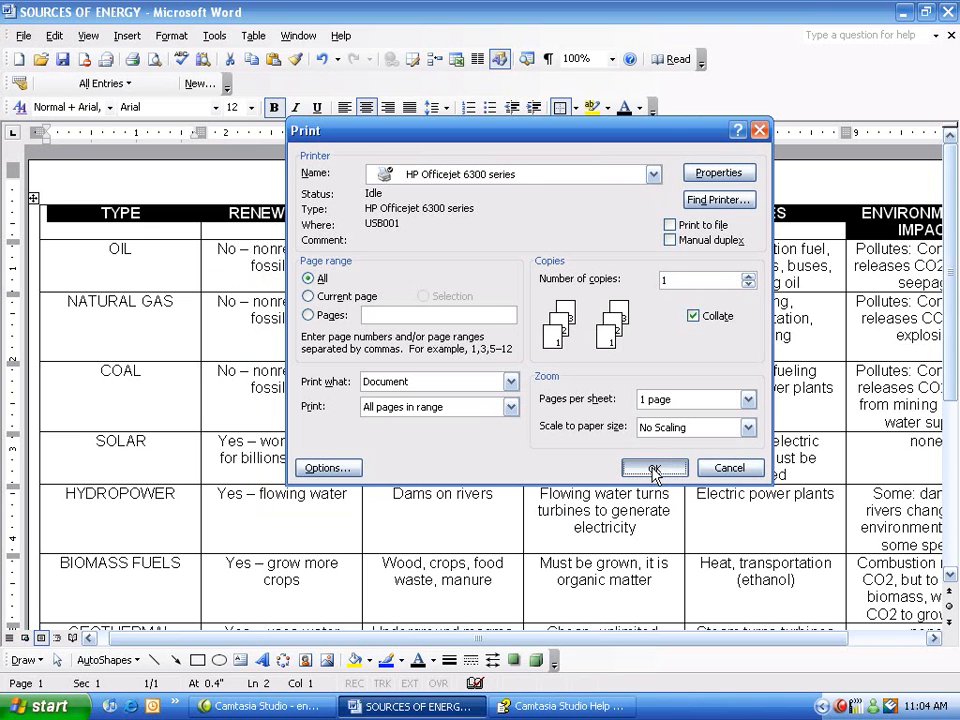